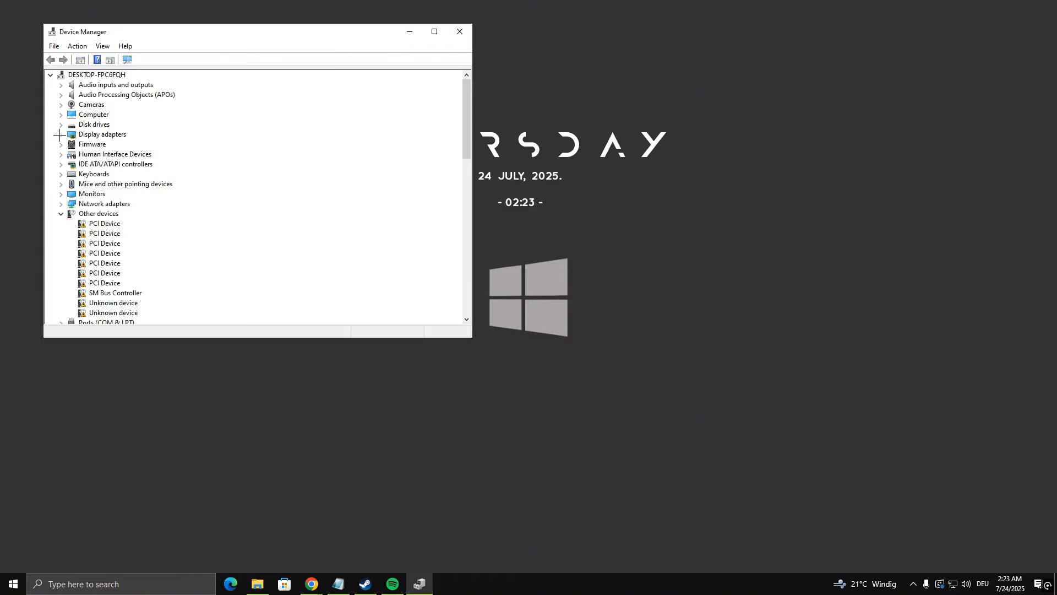
- Open the driver properties of the NVIDIA GeForce RTX 3070 Ti display adapter
click(61, 135)
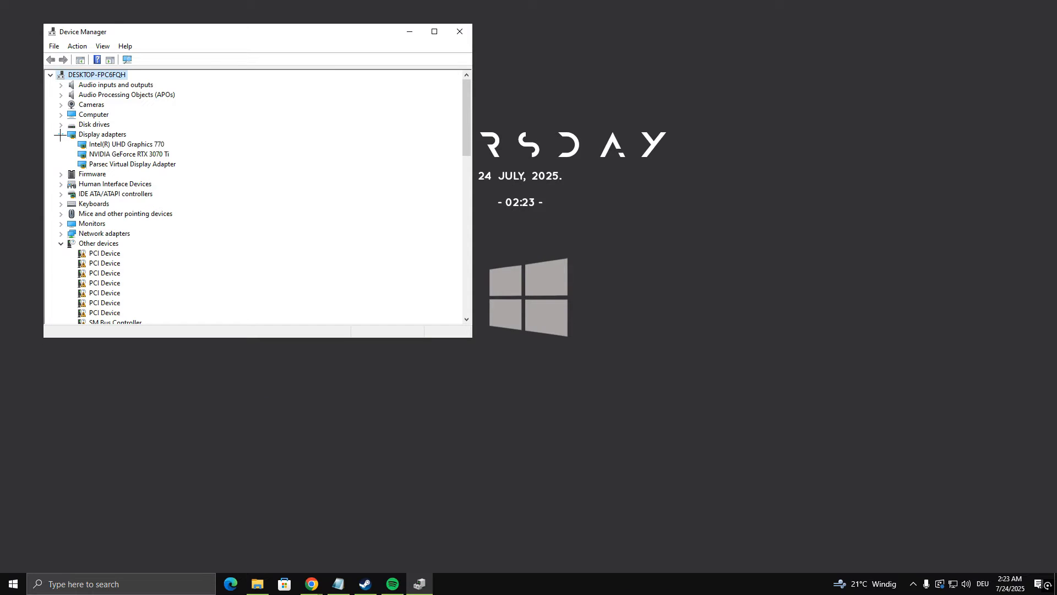
click(115, 154)
right_click(115, 154)
click(179, 218)
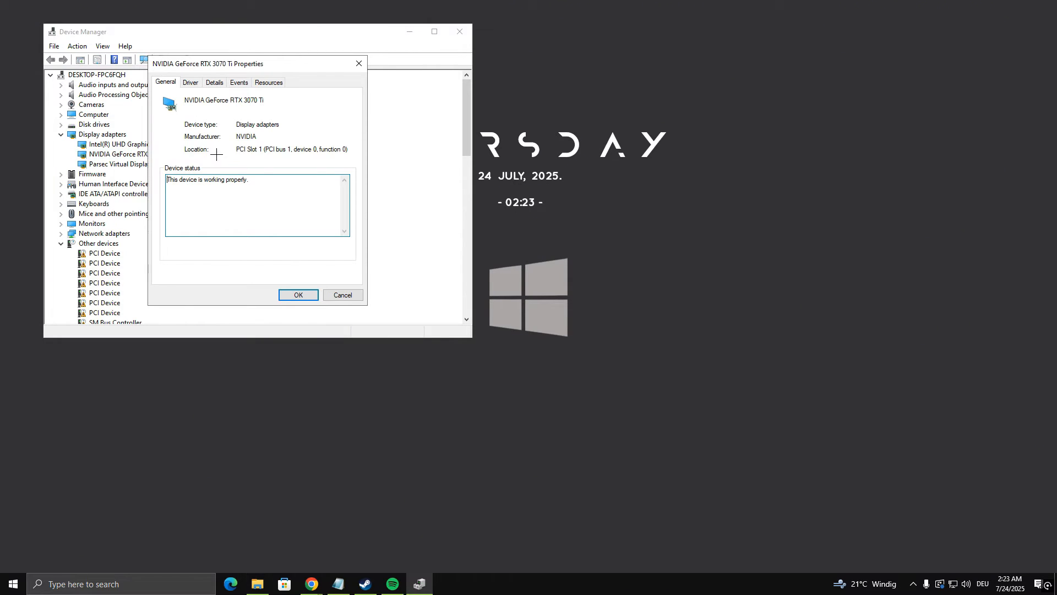
click(192, 83)
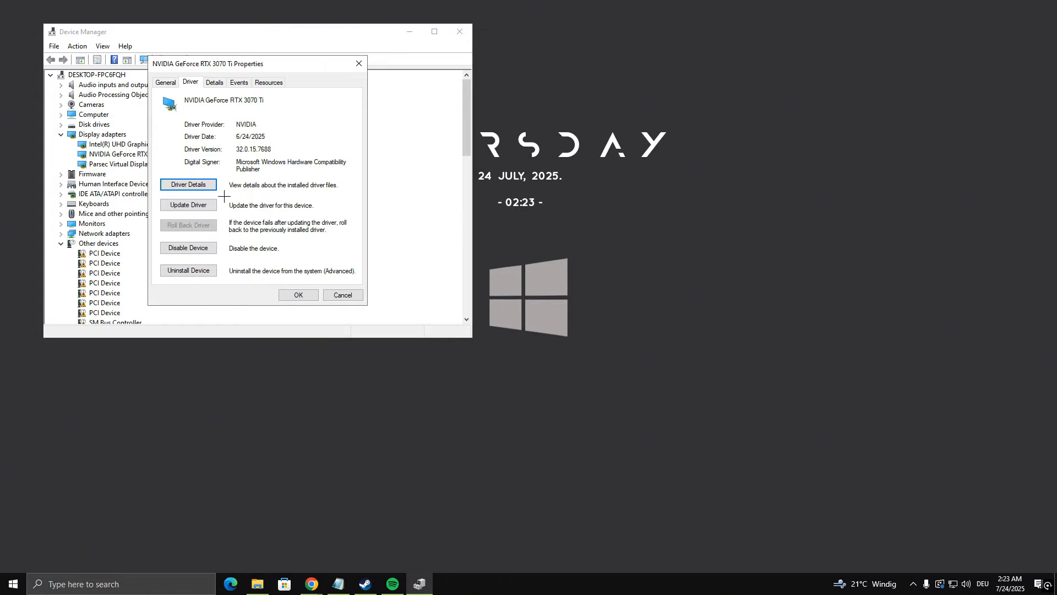
- Run an automatic driver update search for the graphics card, and close its dialogs and Device Manager
click(189, 205)
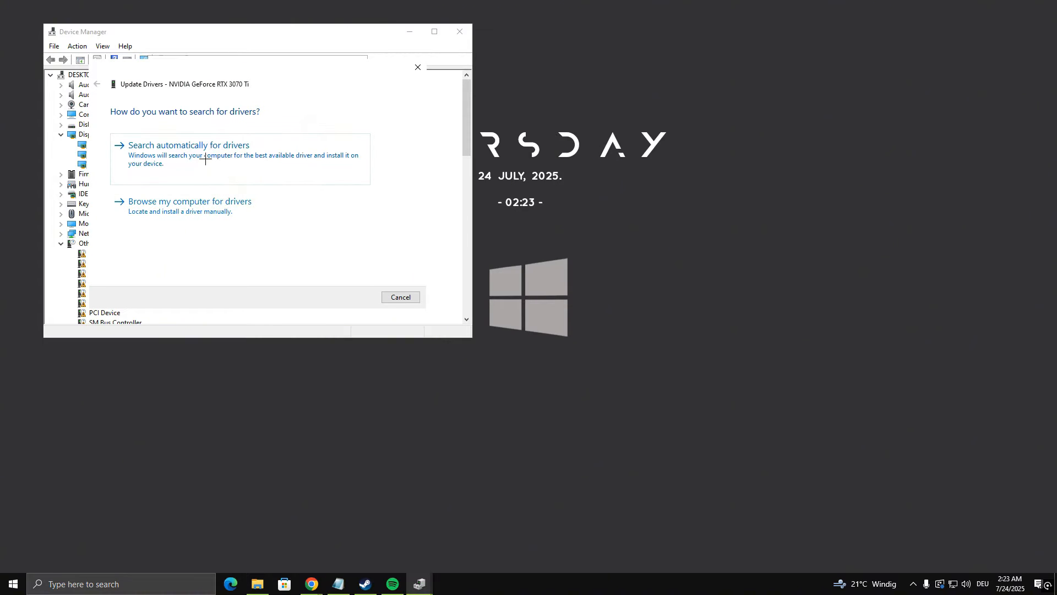
click(238, 154)
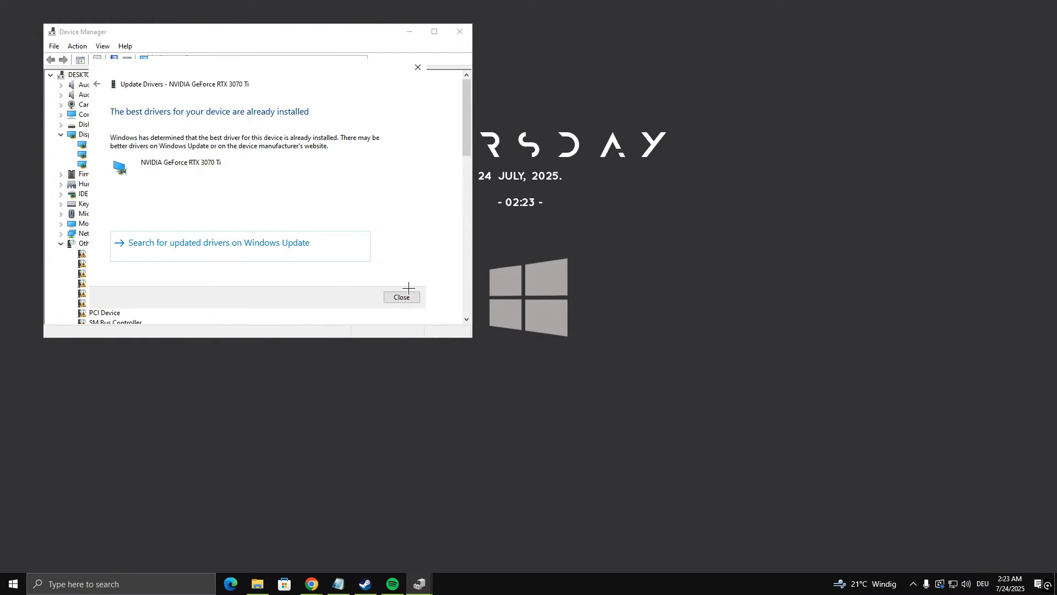
click(407, 297)
click(359, 64)
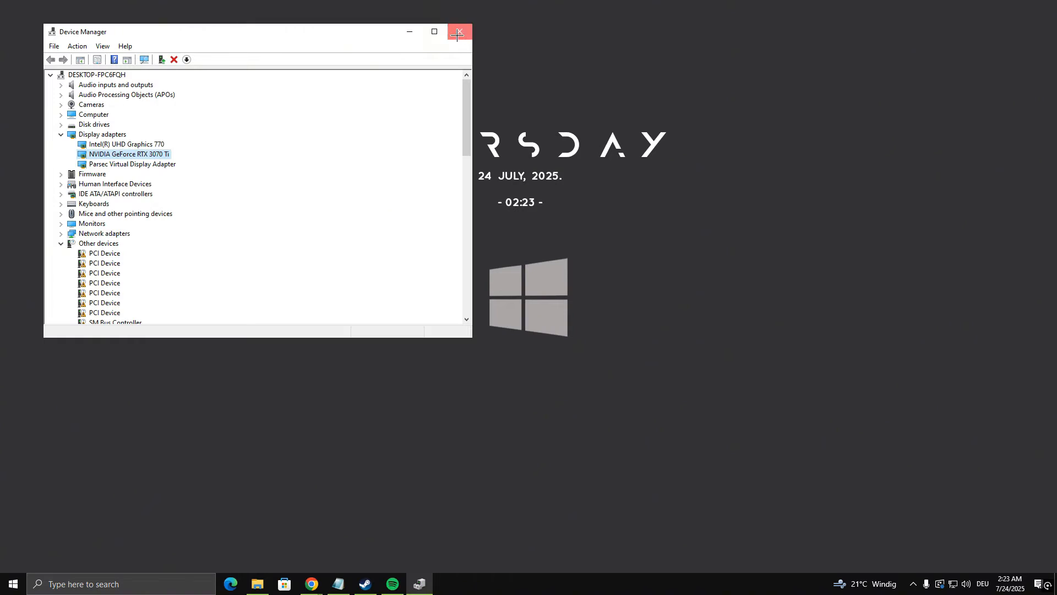
click(457, 34)
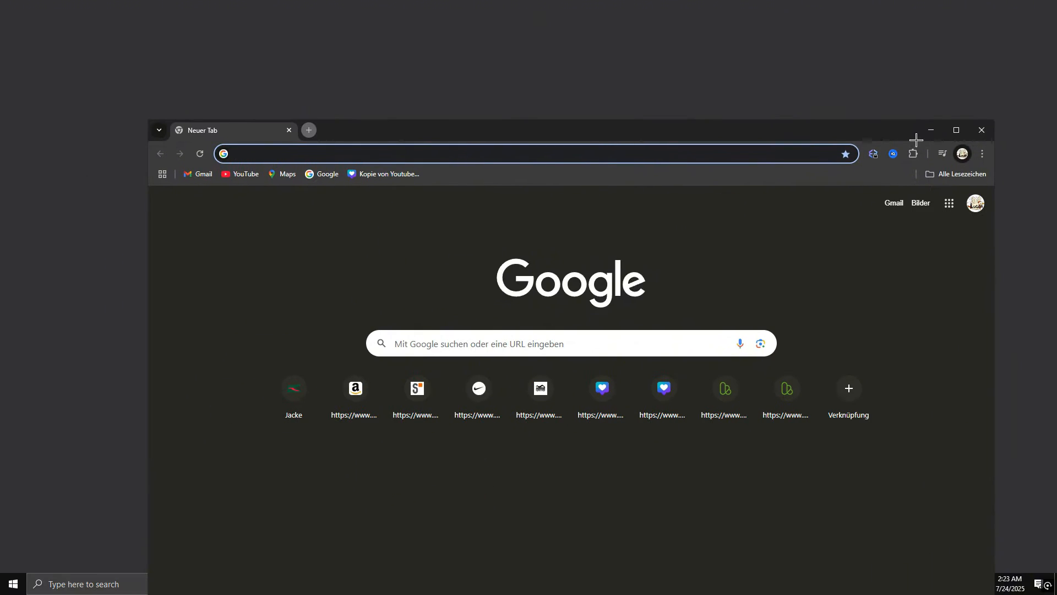
- Search for "nvidia driver download" in a maximized Chrome window and open the English Download The Official NVIDIA Drivers page
click(954, 122)
text(nvidia driver download)
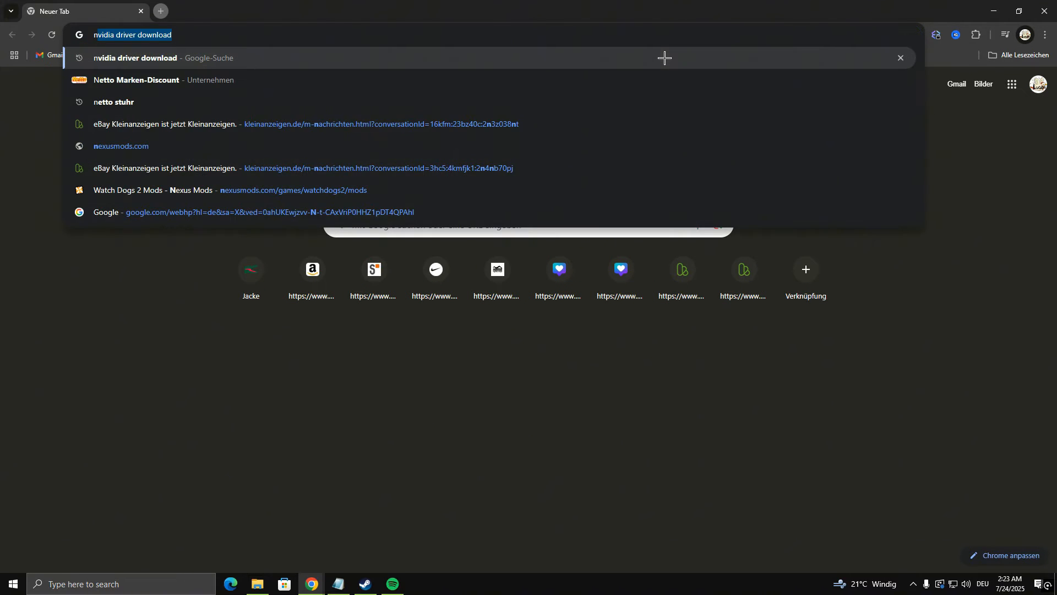
key(Return)
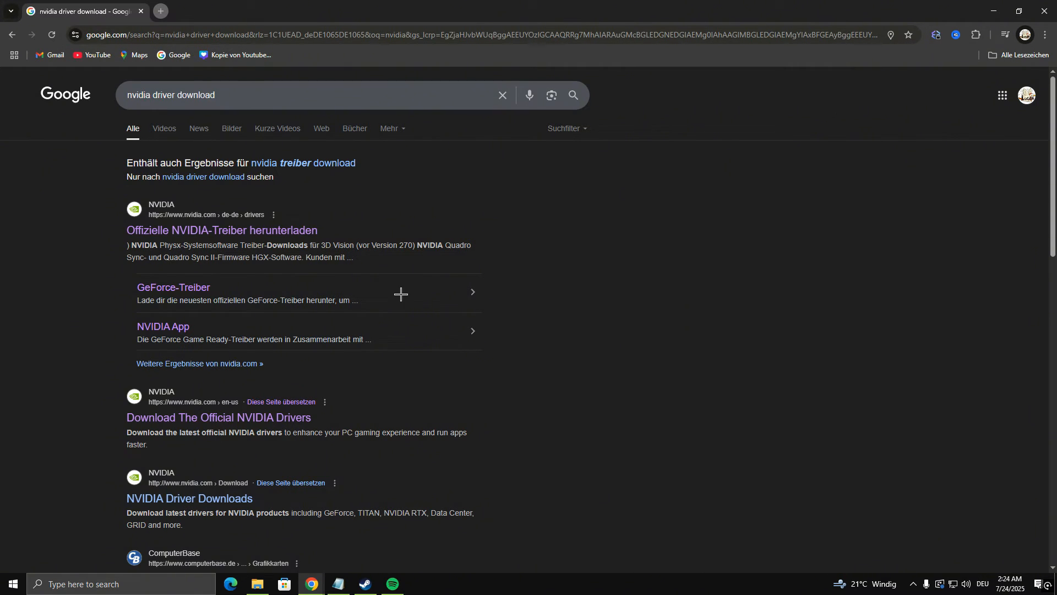
click(165, 417)
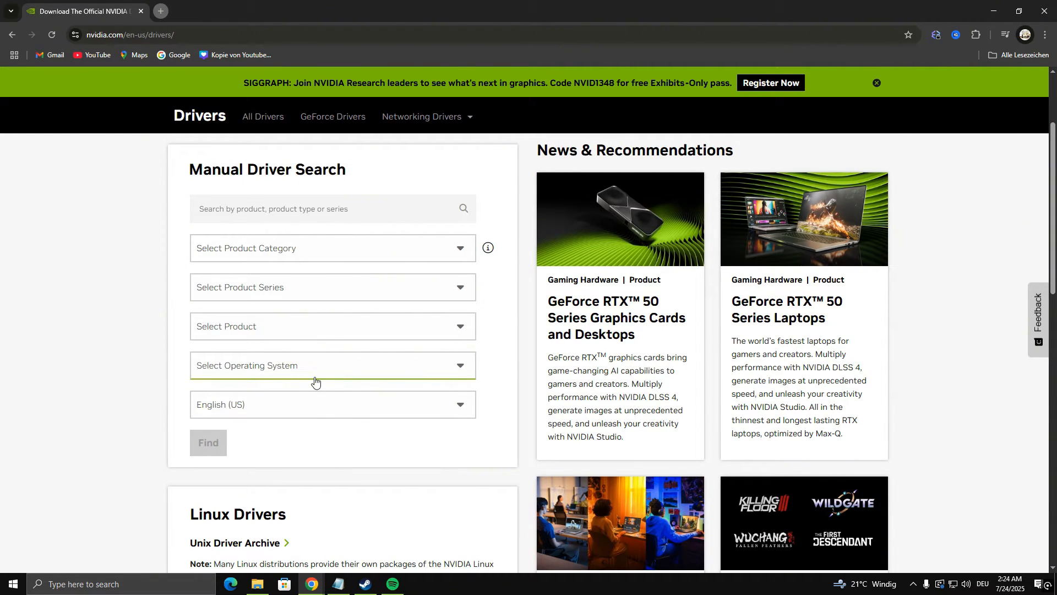
- Try to choose a product category in the Manual Driver Search, and close the browser
click(282, 254)
click(279, 261)
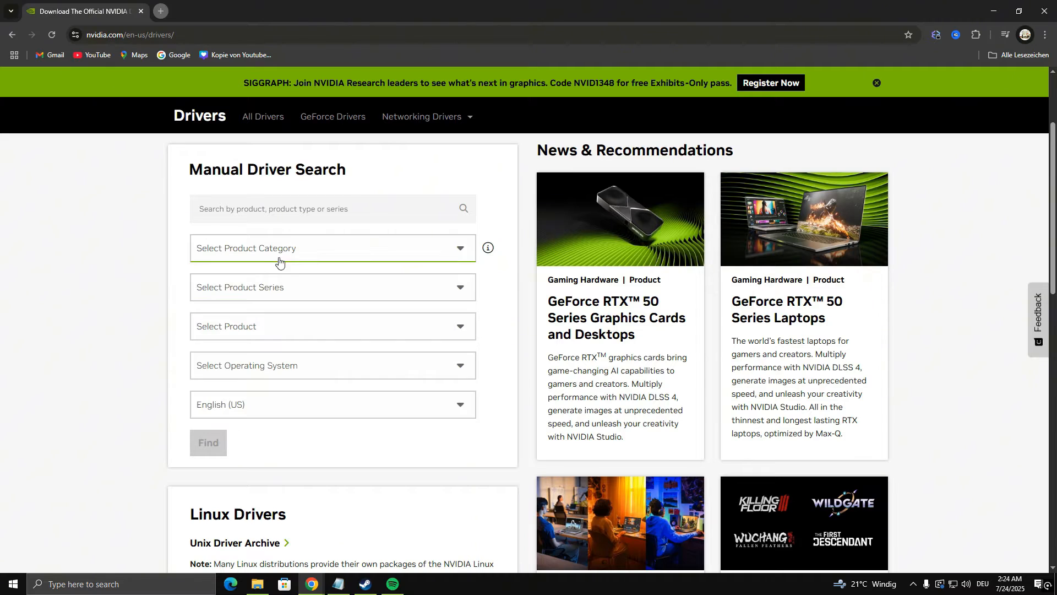
click(279, 261)
click(257, 280)
click(264, 292)
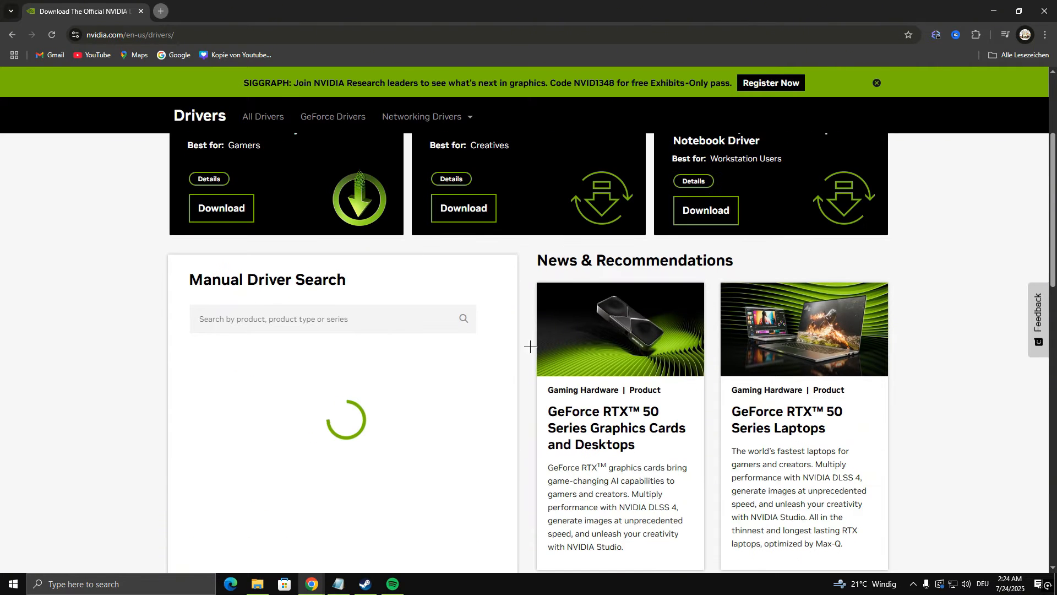
click(1045, 11)
- Check the NVIDIA App's drivers page for a Game Ready Driver update, and close the app
click(130, 586)
text(nv)
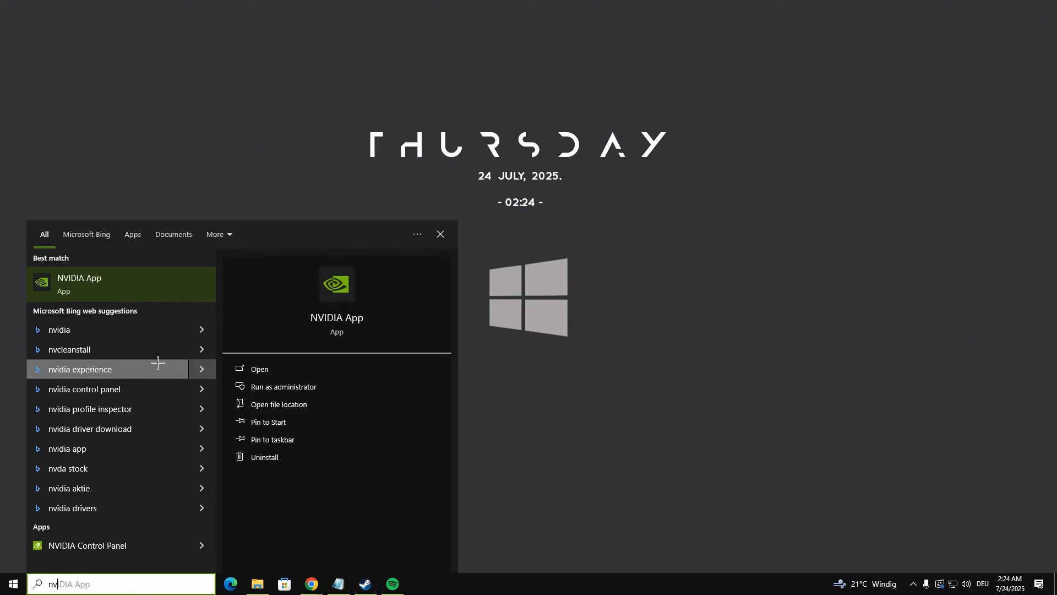
click(125, 291)
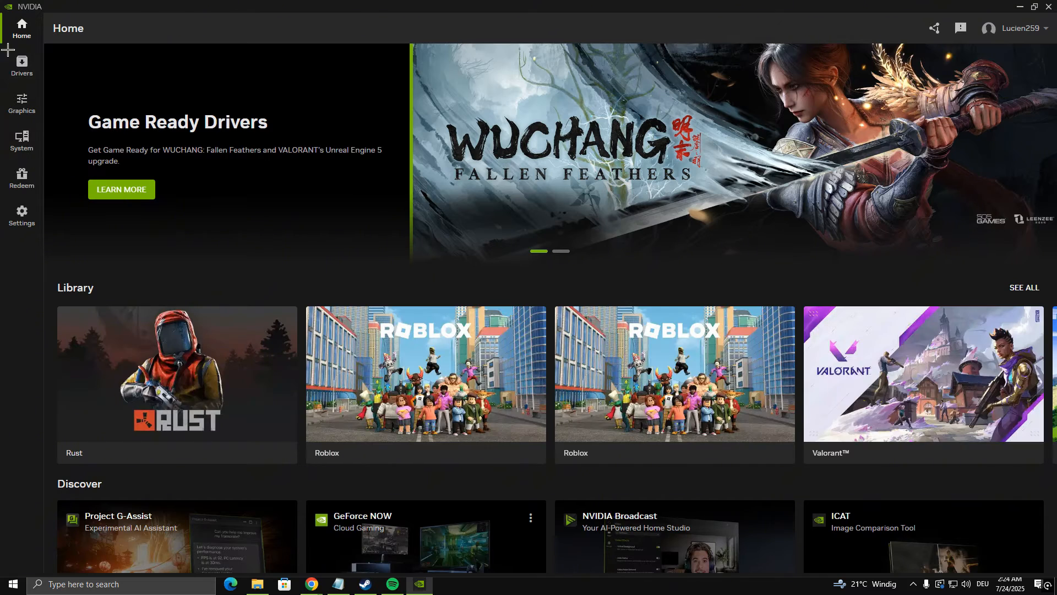
click(17, 61)
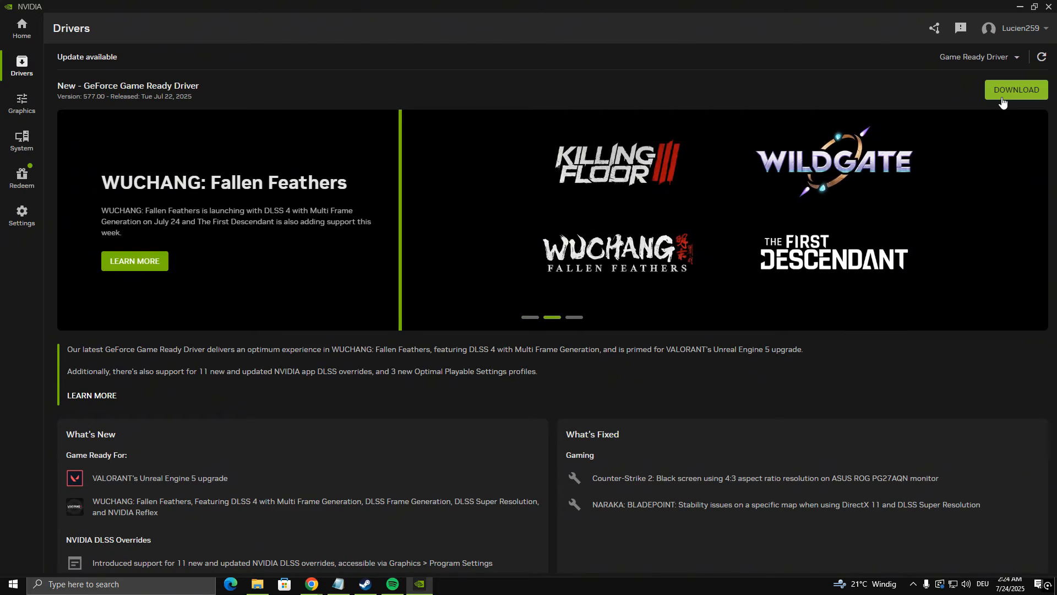
click(1051, 7)
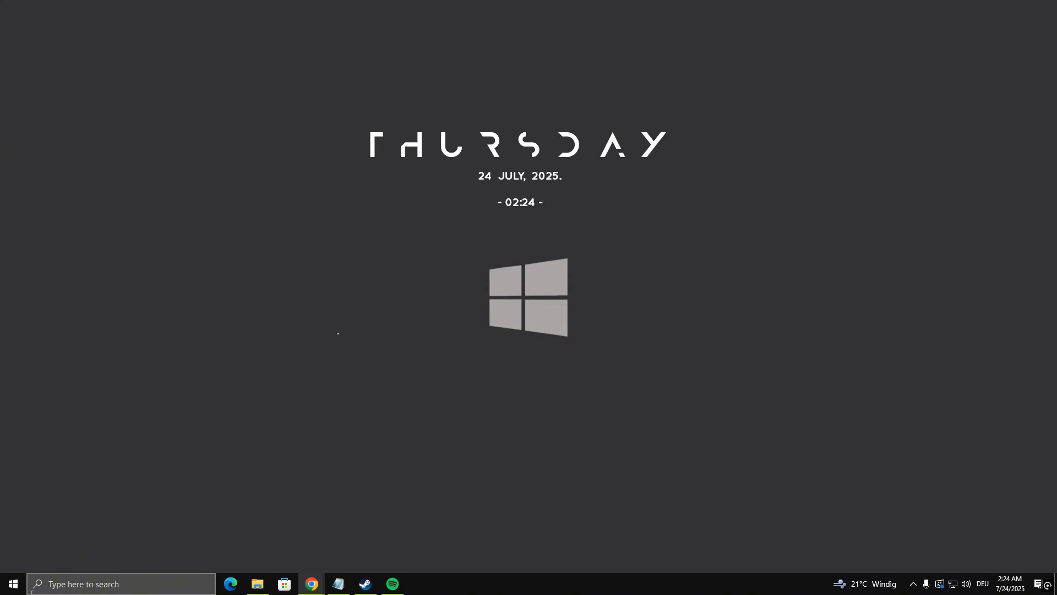
- Show the Restart option among the Windows power choices without restarting the computer
click(13, 584)
click(14, 559)
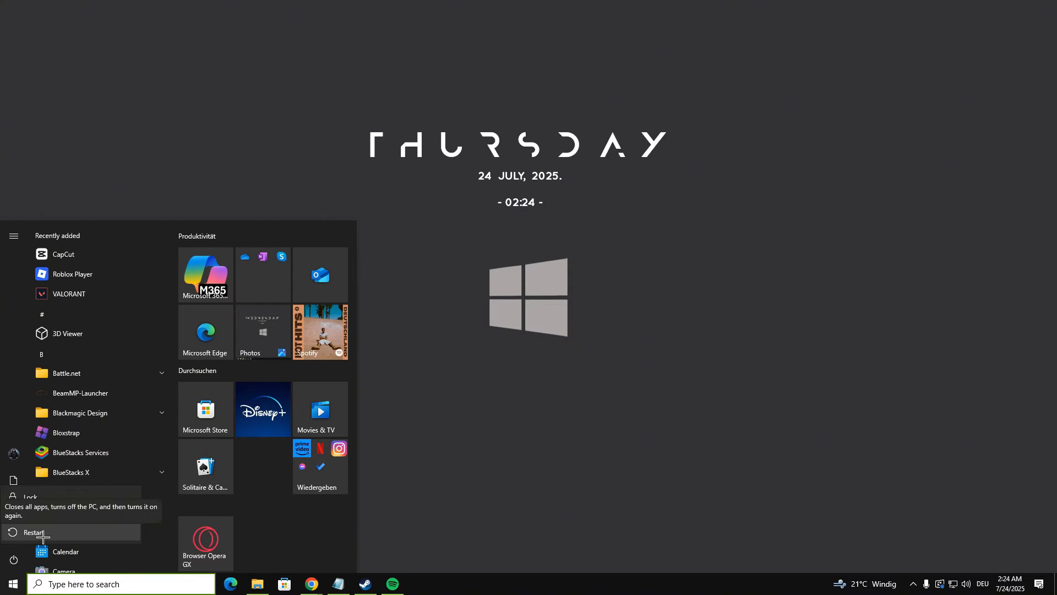
click(613, 276)
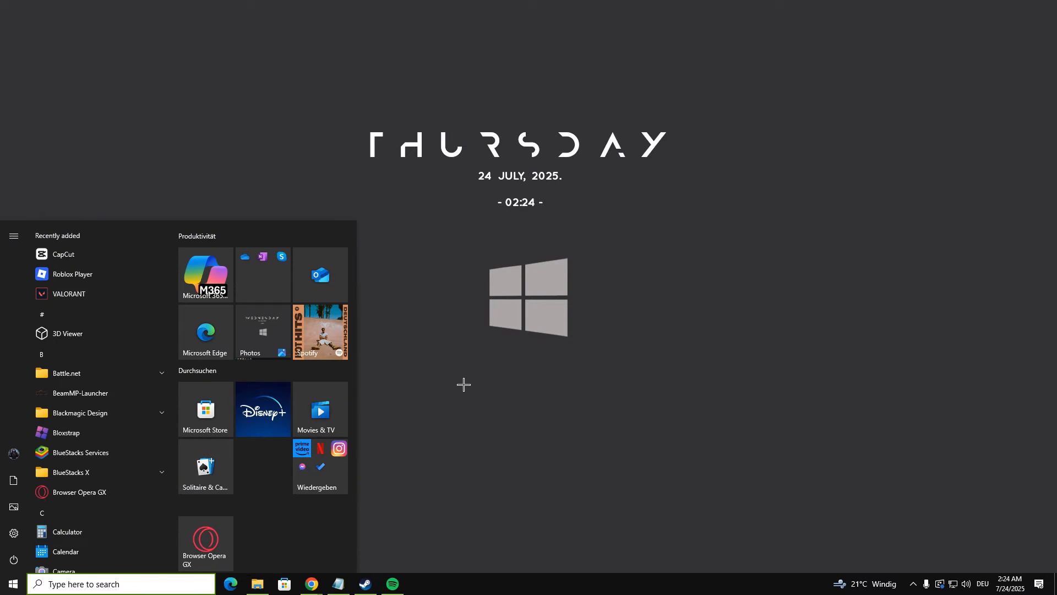
- Open the Windows Graphics settings and add GAME.exe as a desktop app to the graphics performance preferences
click(147, 588)
text(graph)
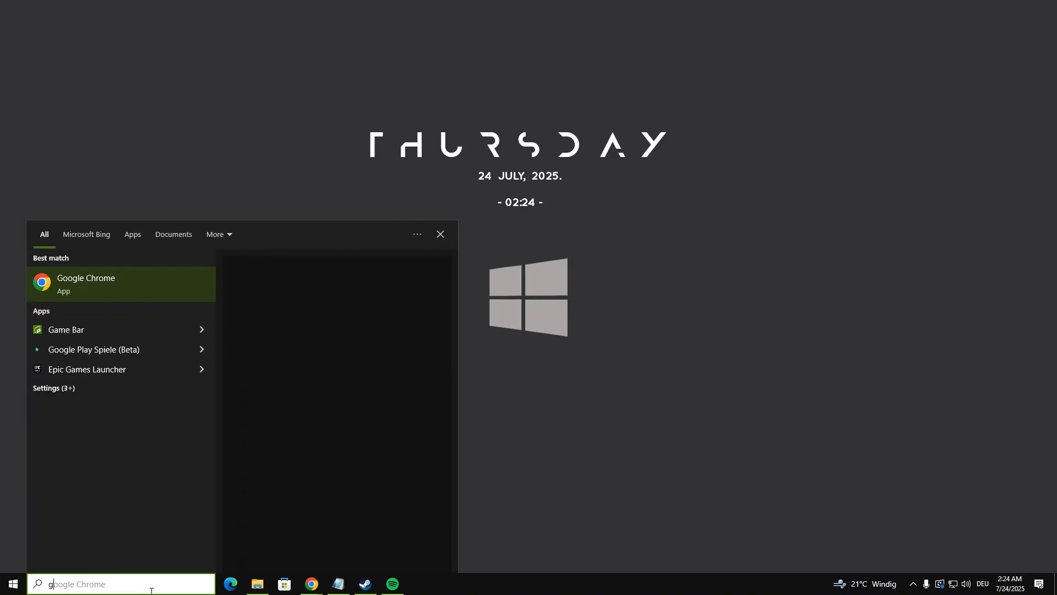
click(156, 289)
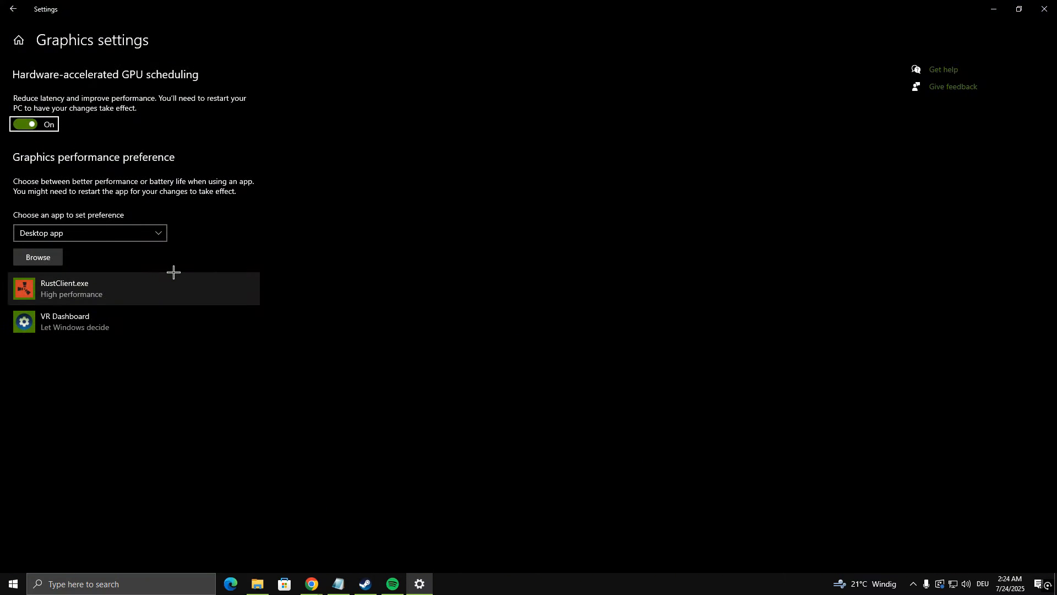
click(49, 256)
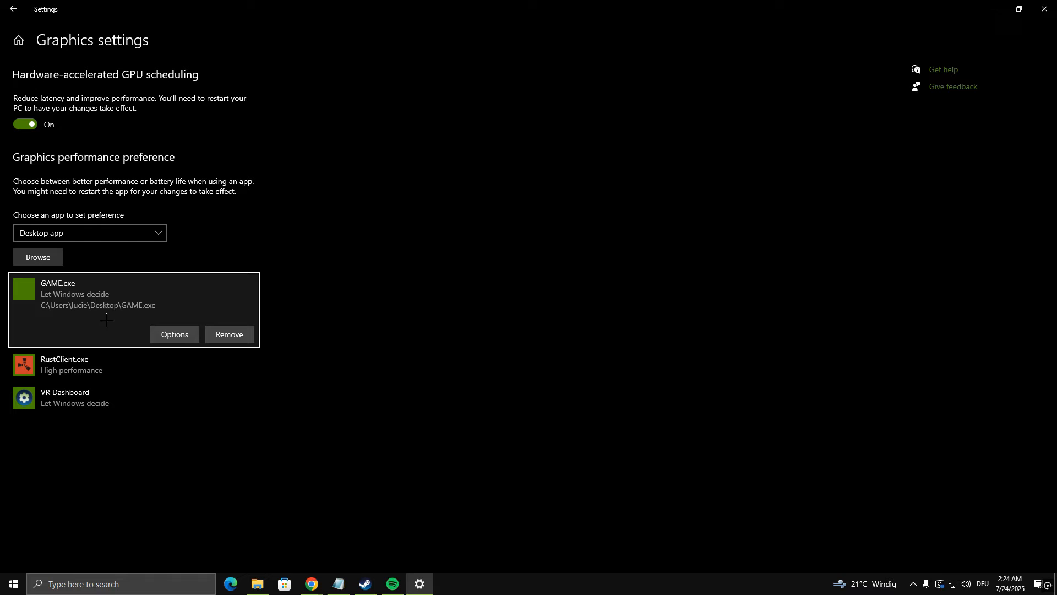
- Set GAME.exe's graphics preference to High performance, save it, and close the settings
click(171, 333)
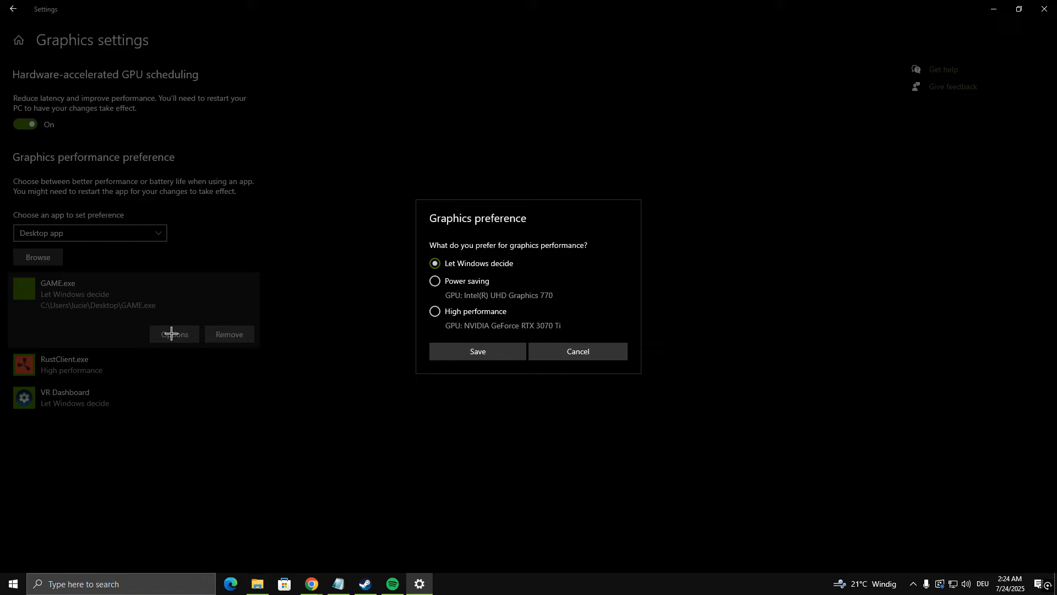
click(436, 312)
click(485, 351)
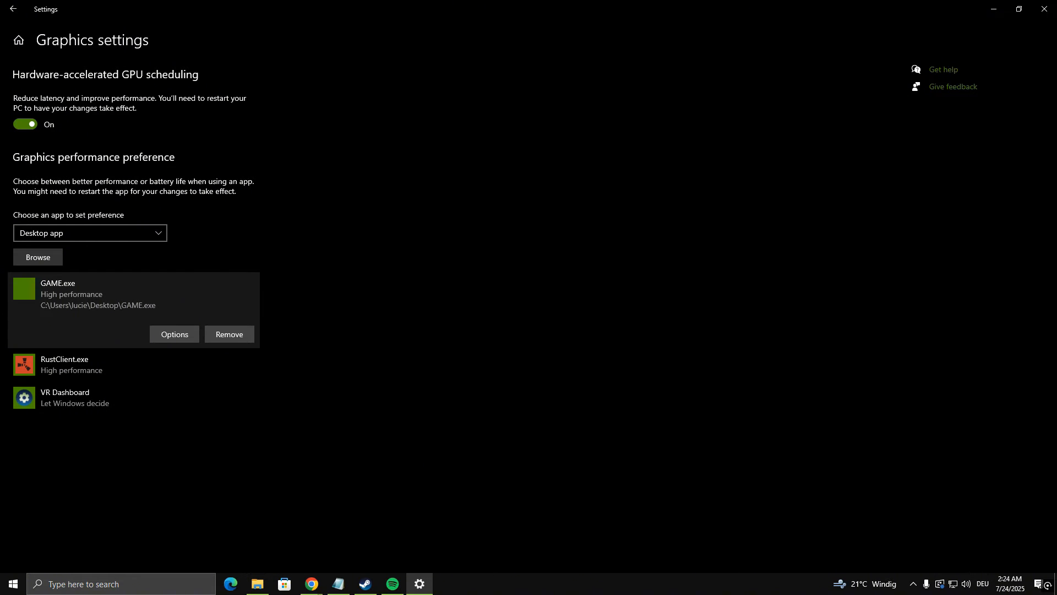
key(alt+Tab)
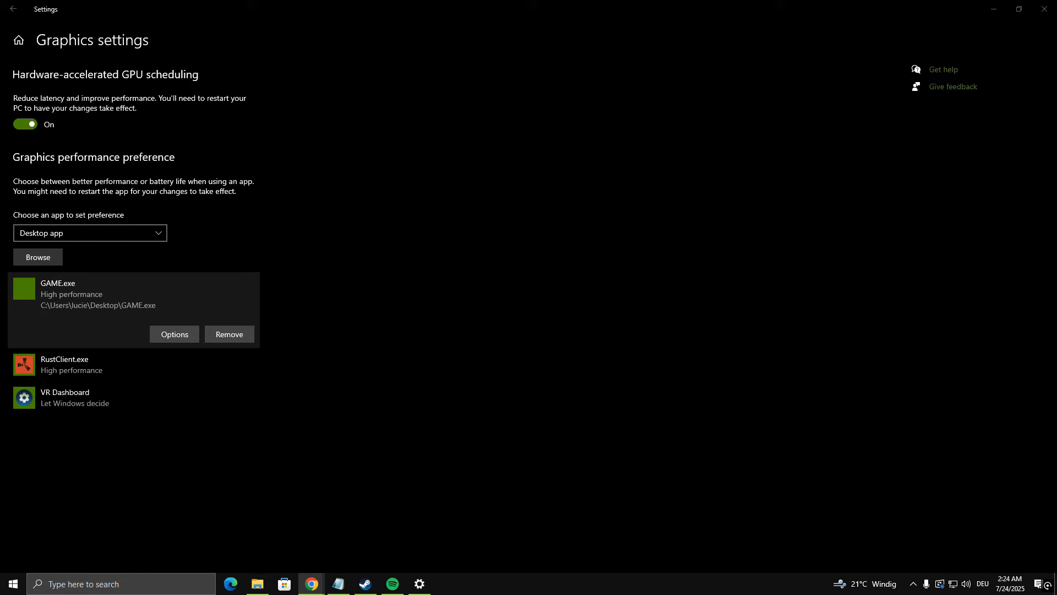
click(1047, 10)
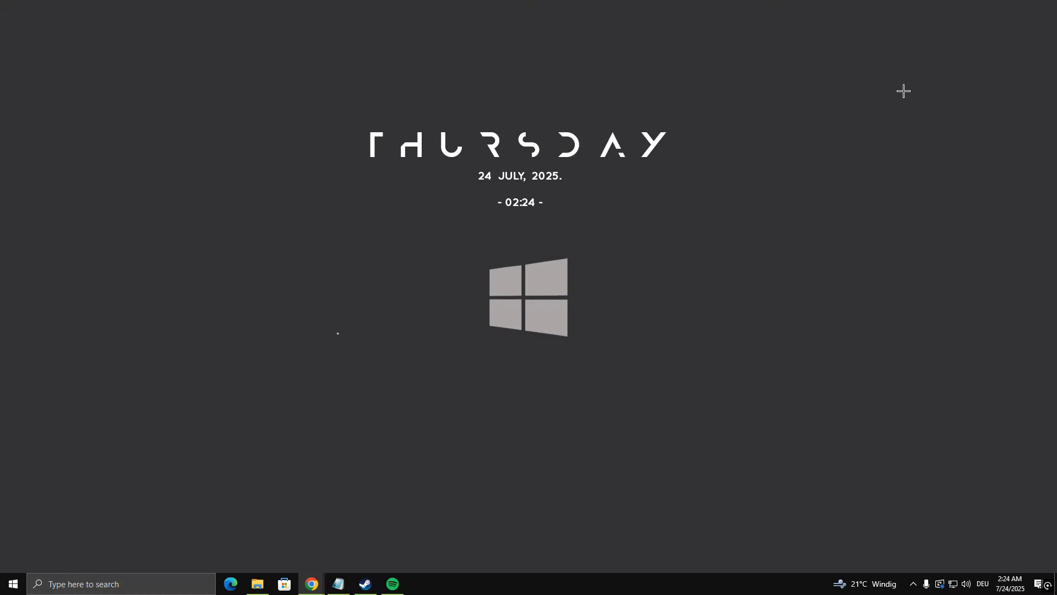
- Switch to Steam, open the game's properties from the library, and browse its installed files folder
click(365, 583)
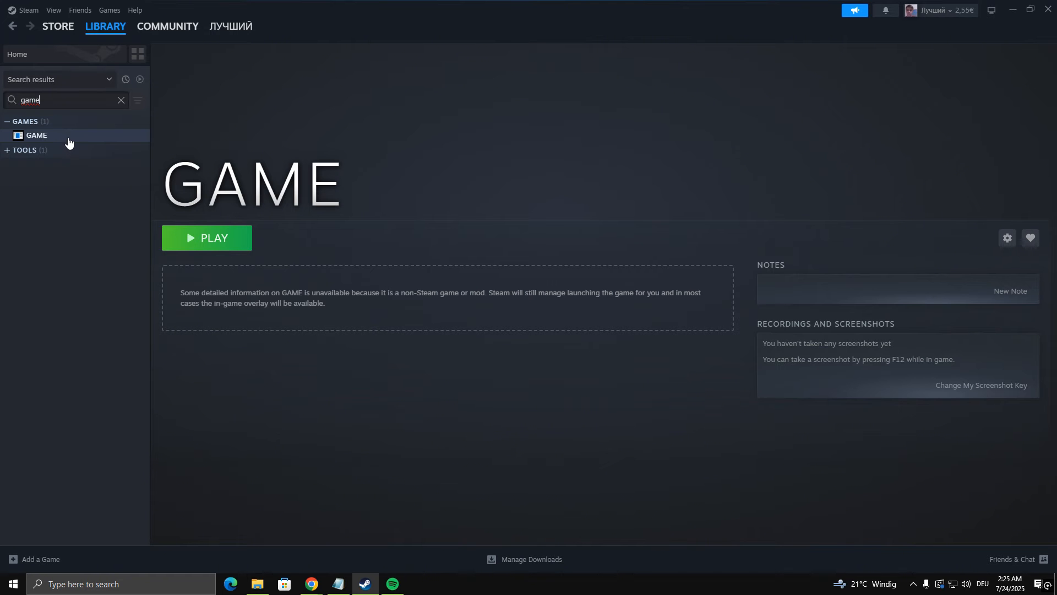
double_click(48, 104)
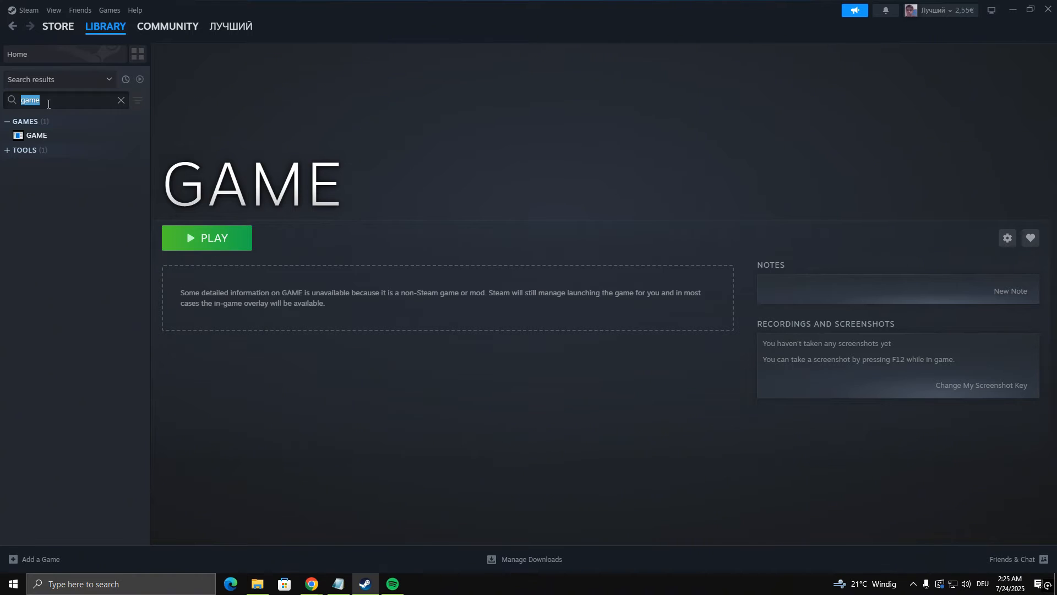
right_click(69, 137)
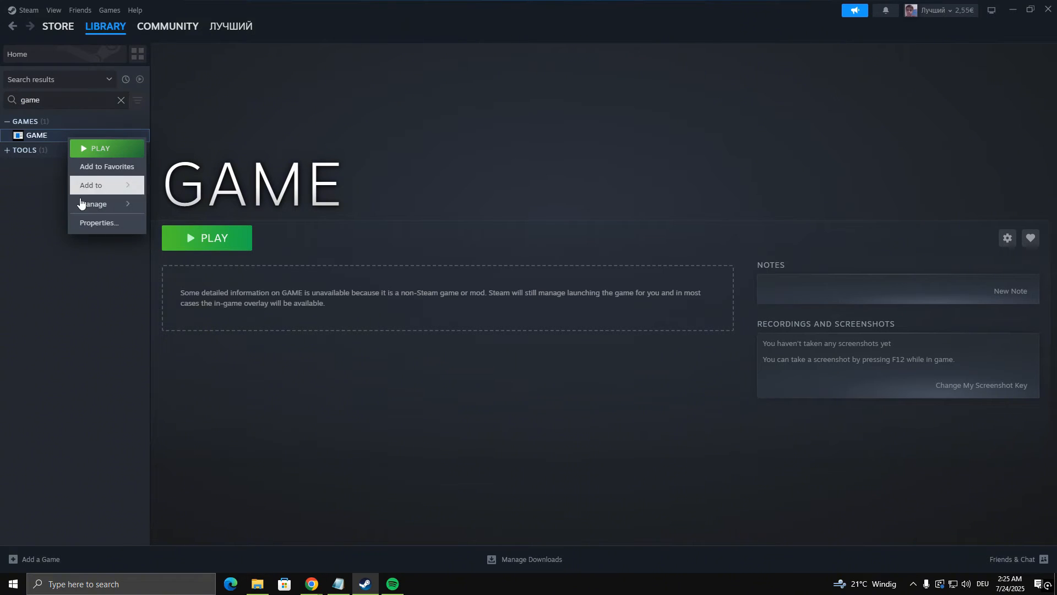
click(111, 227)
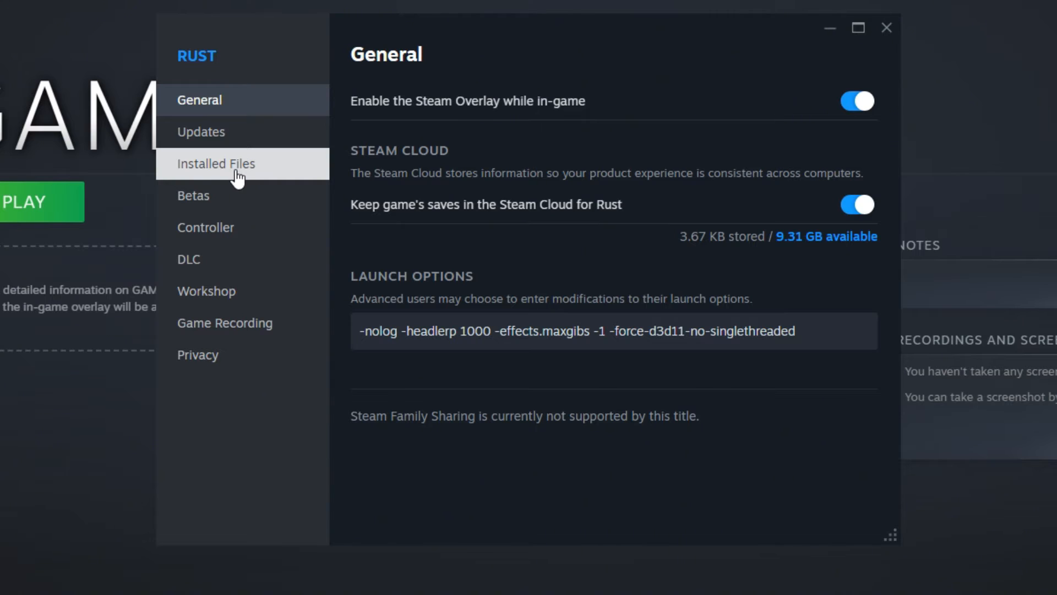
click(236, 175)
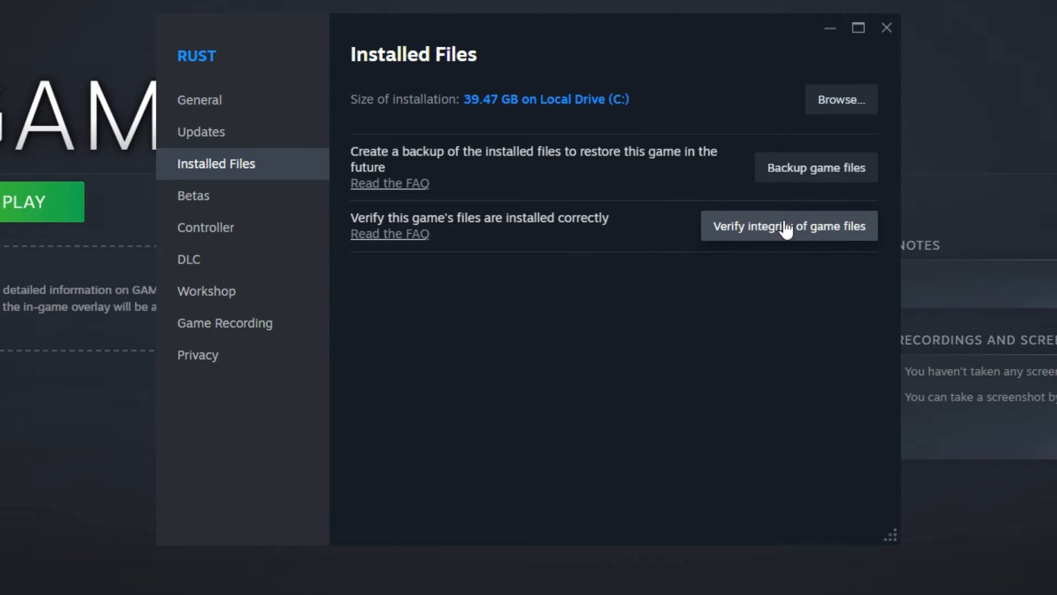
click(840, 105)
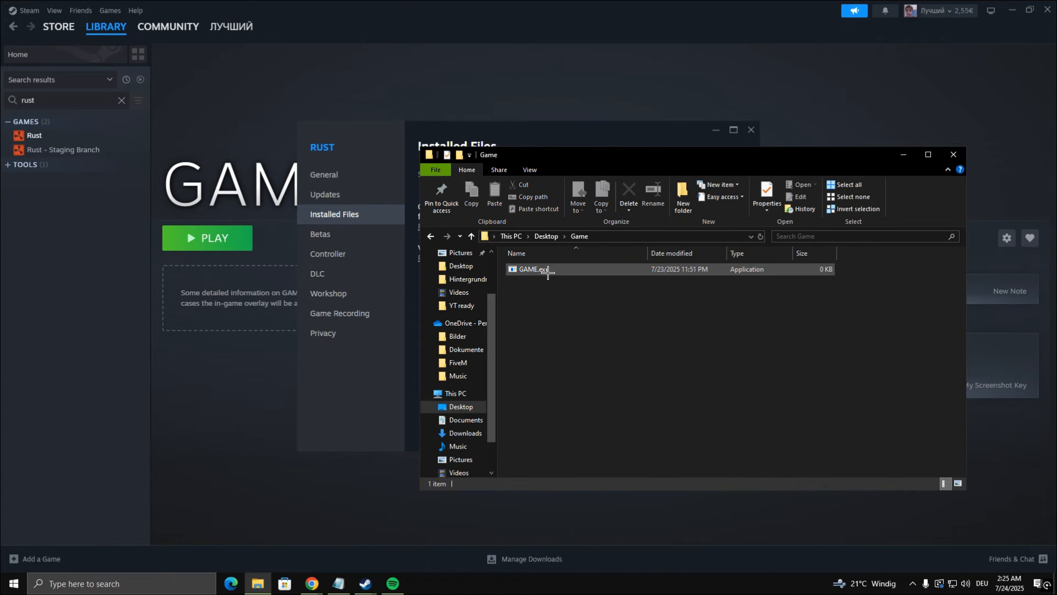
- Open the compatibility settings in the properties of GAME.exe
right_click(559, 255)
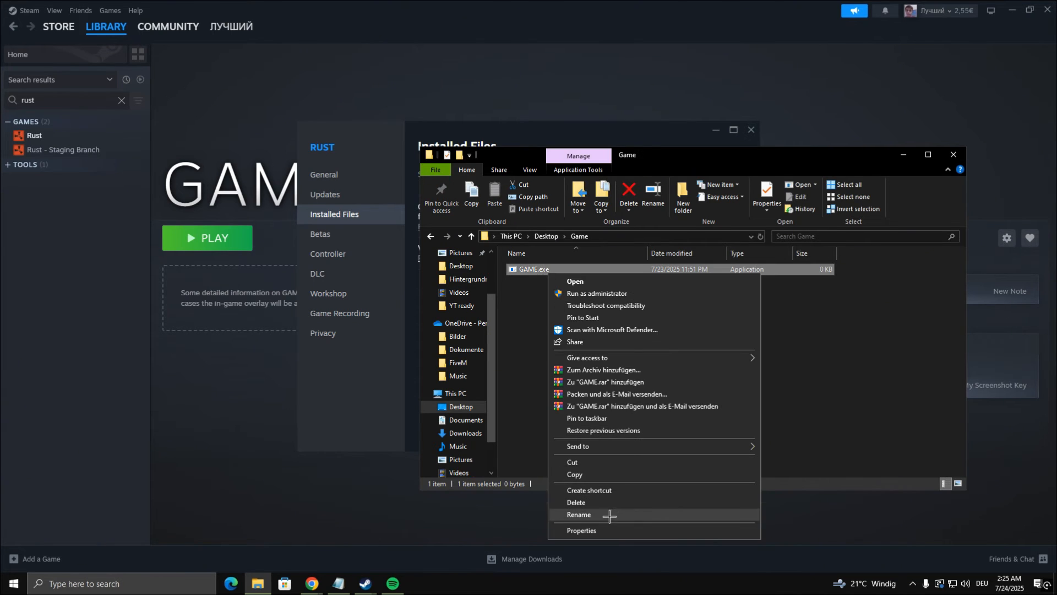
click(602, 530)
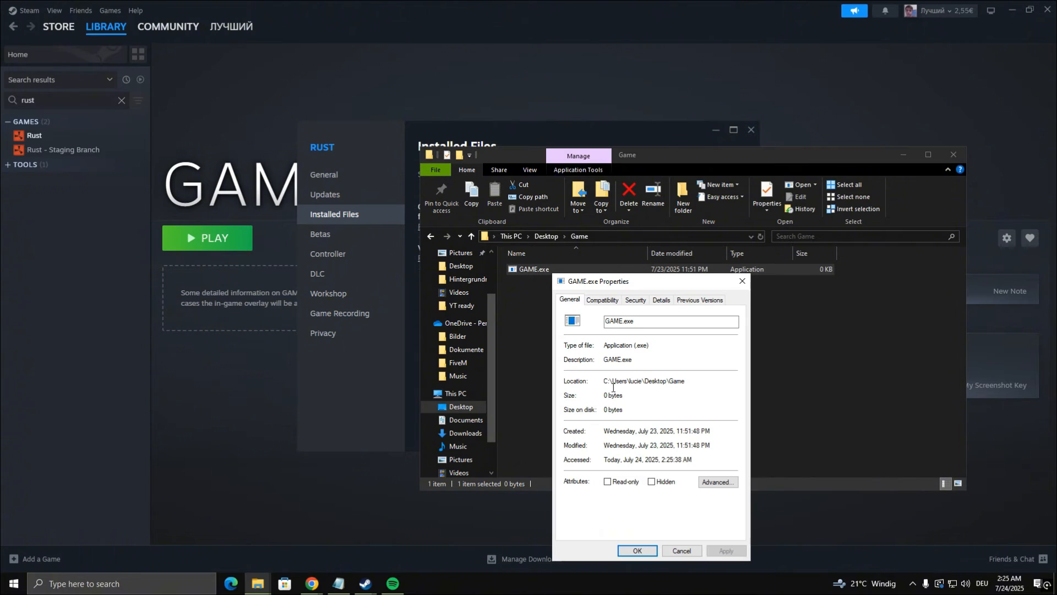
click(606, 302)
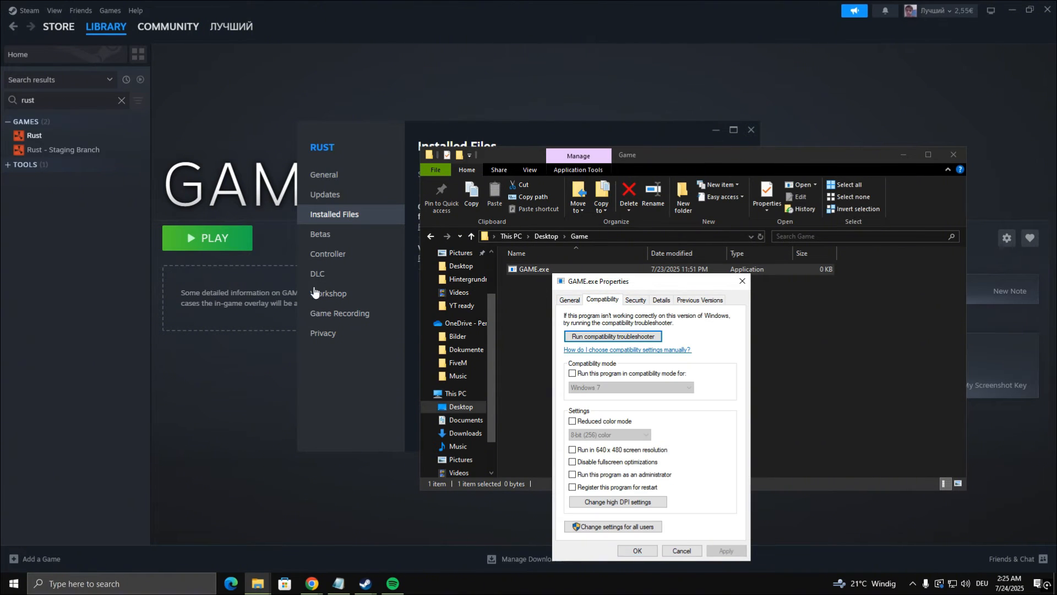
key(alt+Tab)
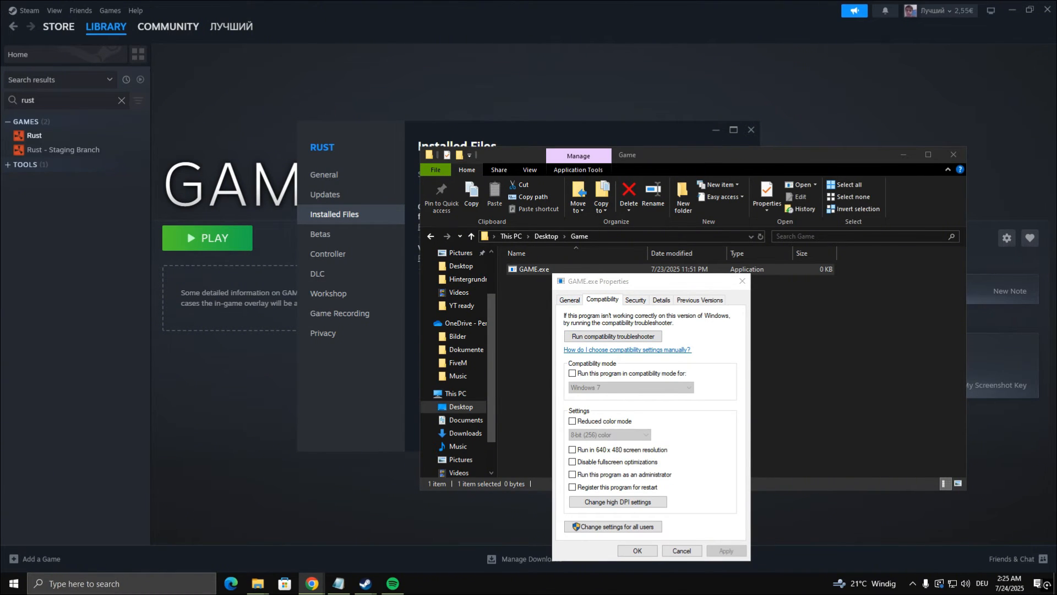
- Set GAME.exe to run in Windows 8 compatibility mode with fullscreen optimizations disabled, and apply and save the properties
click(572, 373)
click(632, 388)
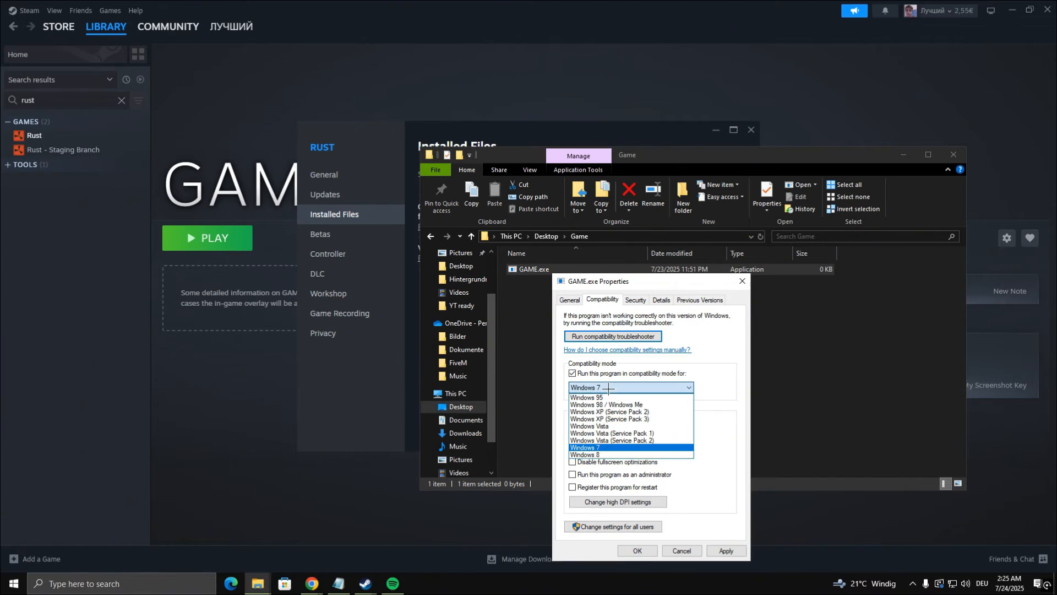
click(615, 453)
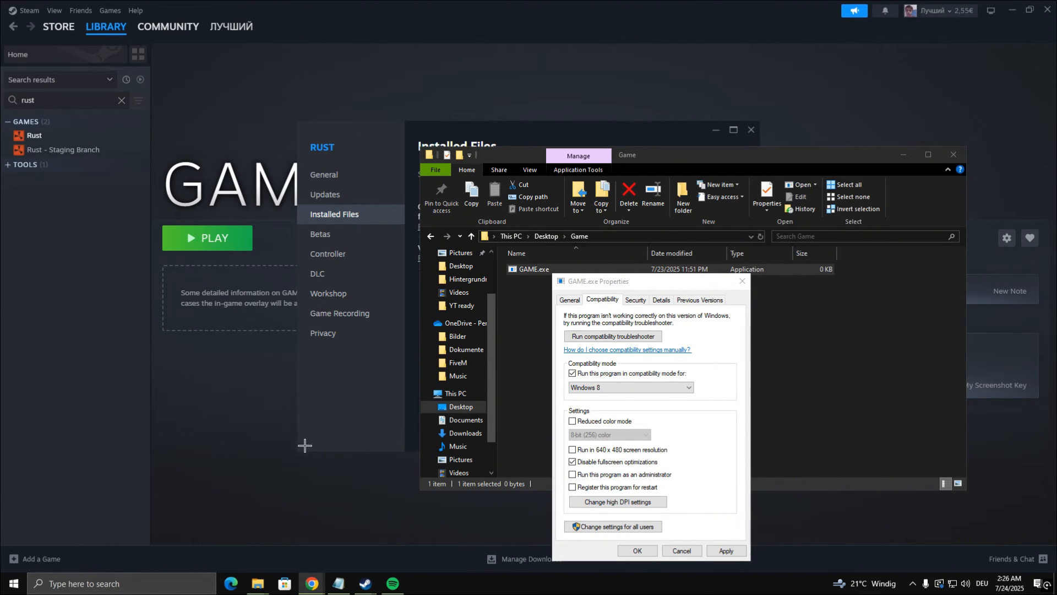
click(726, 550)
click(727, 551)
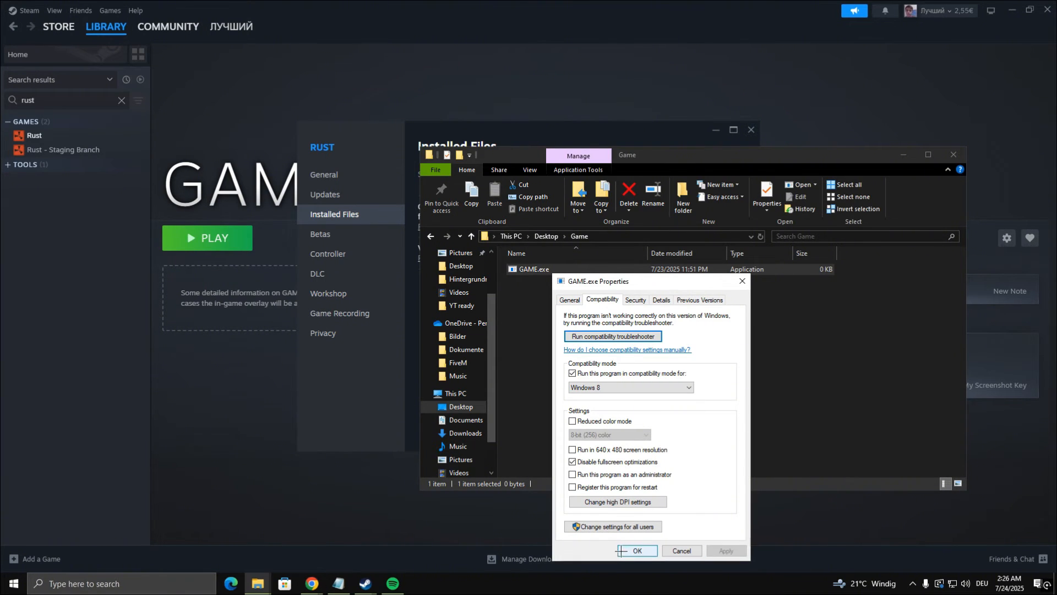
click(638, 550)
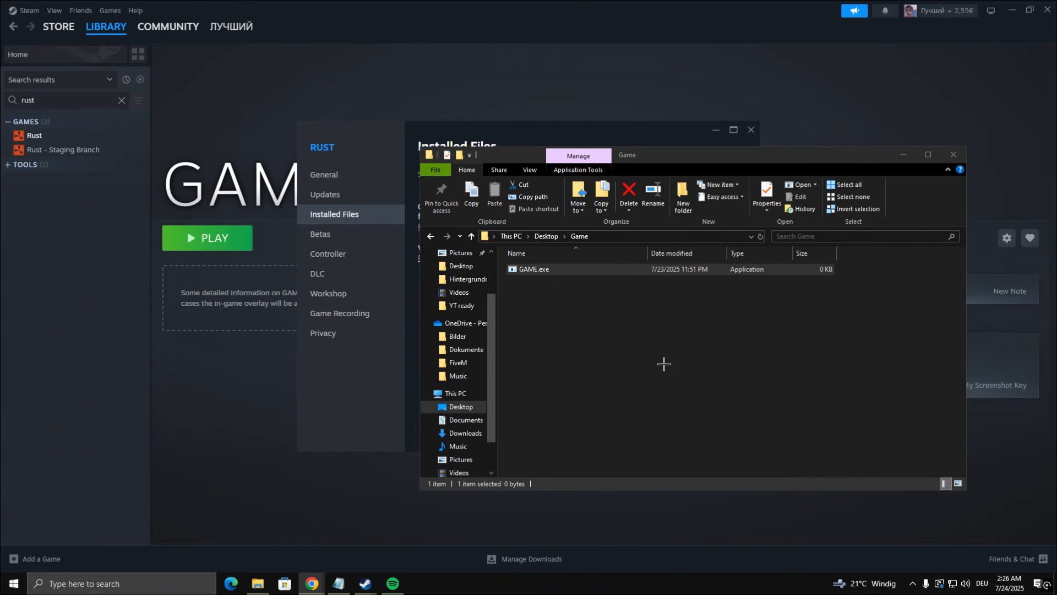
- Find and open the Windows Update settings to review the update status, and close them
click(121, 583)
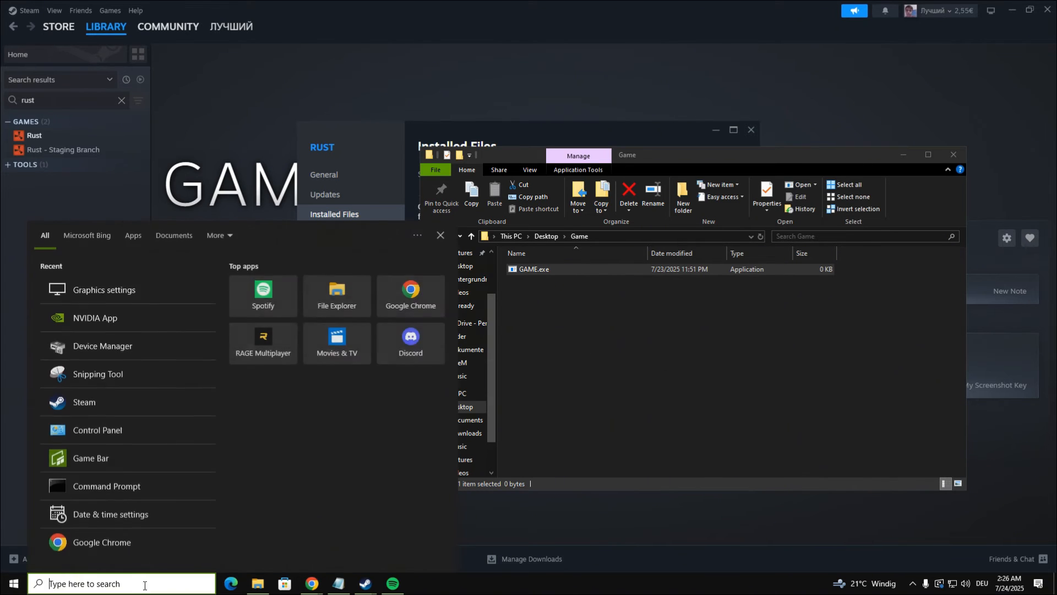
text(chec)
click(133, 289)
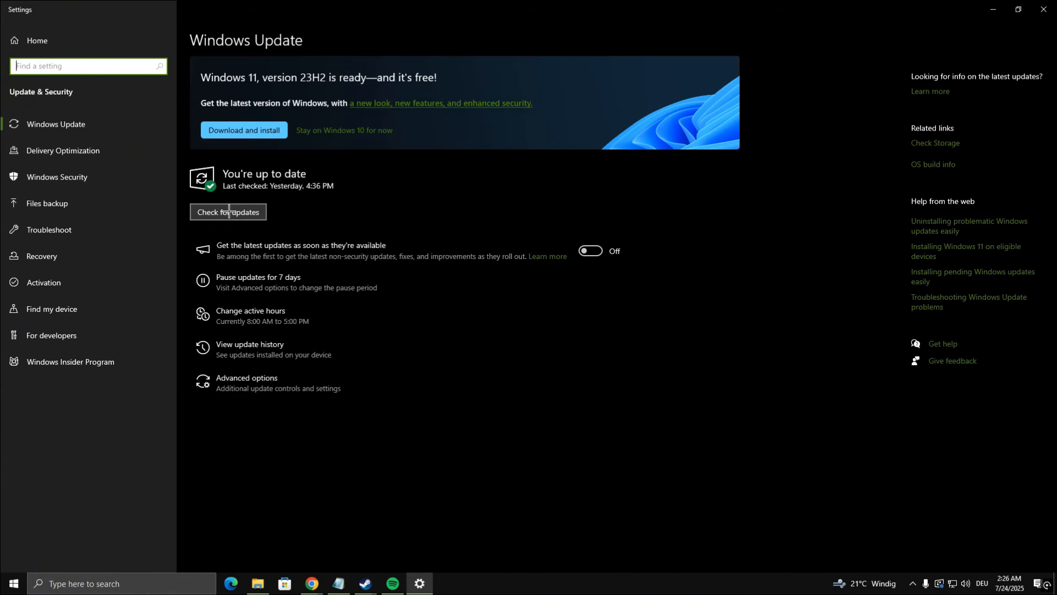
click(1047, 7)
- Close the Steam, Game folder and Rust properties windows, and bring up the computer's power options
click(1014, 7)
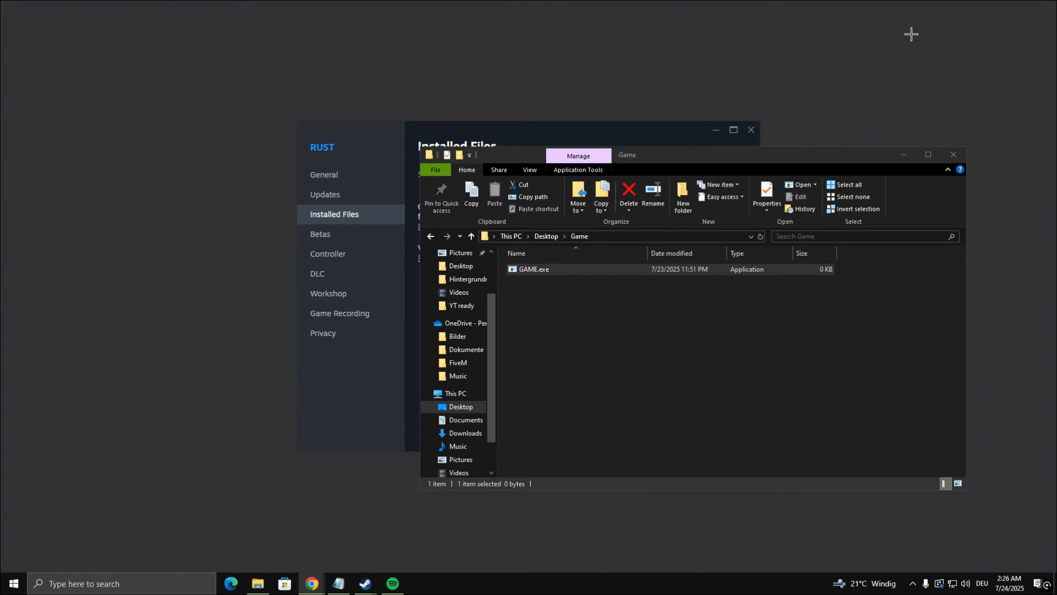
click(953, 154)
click(751, 129)
click(8, 583)
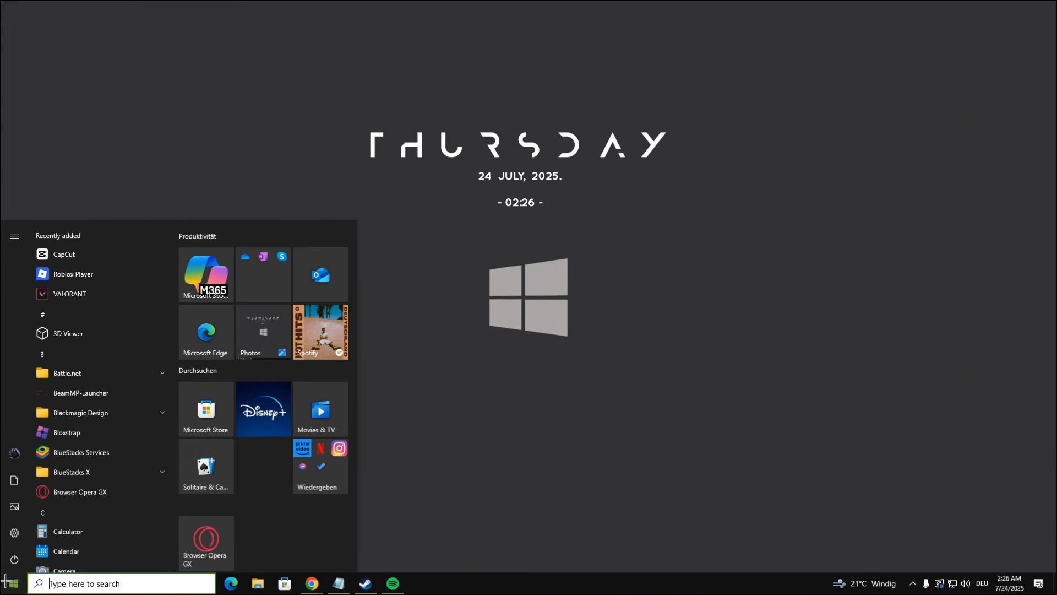
click(14, 559)
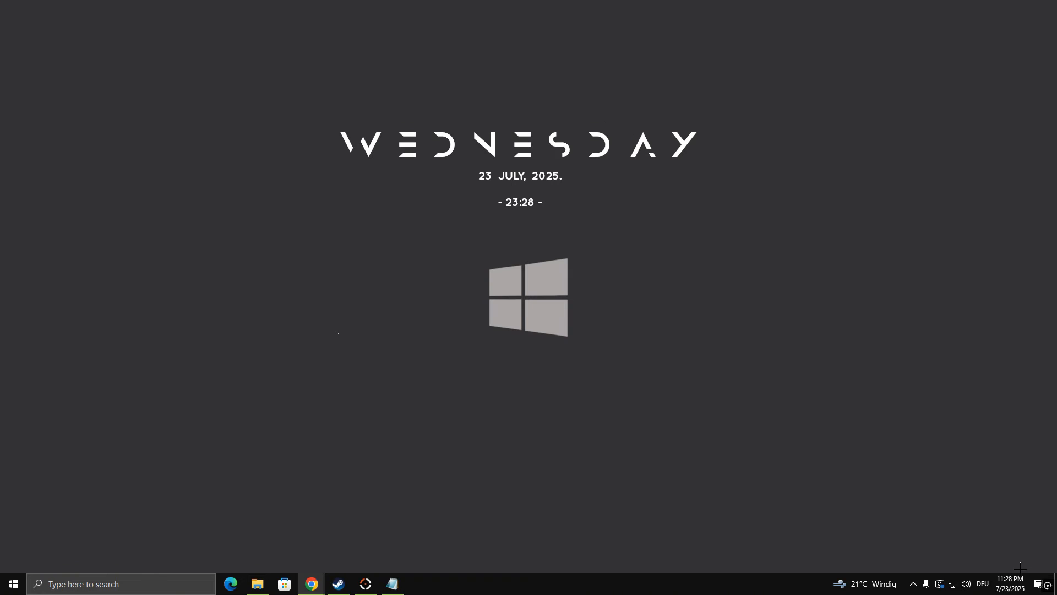
- Open the Windows date and time settings, synchronize the clock, and close the settings
right_click(1007, 579)
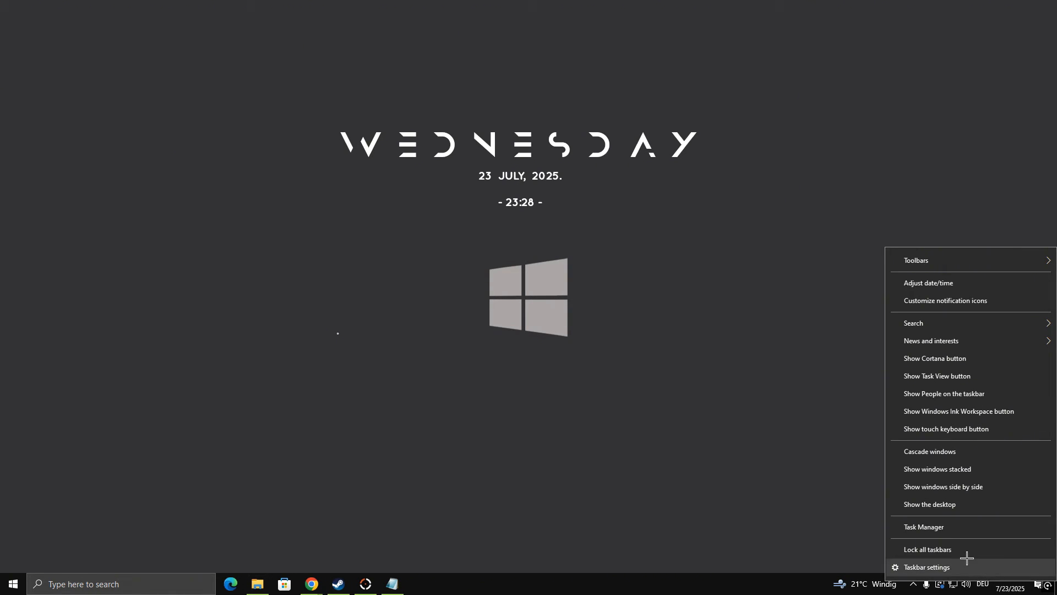
click(960, 284)
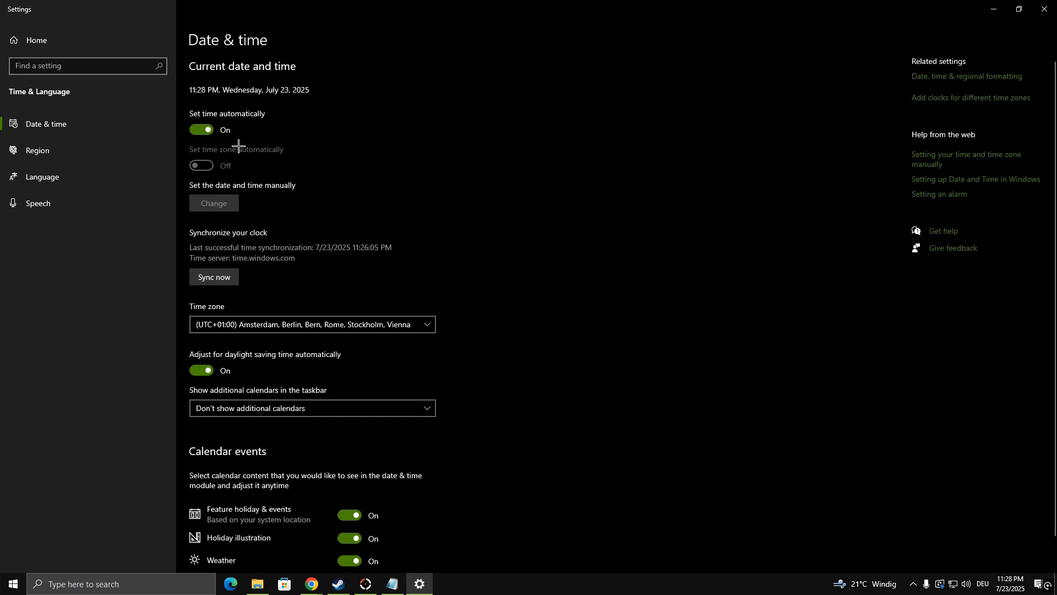
click(219, 277)
click(1045, 8)
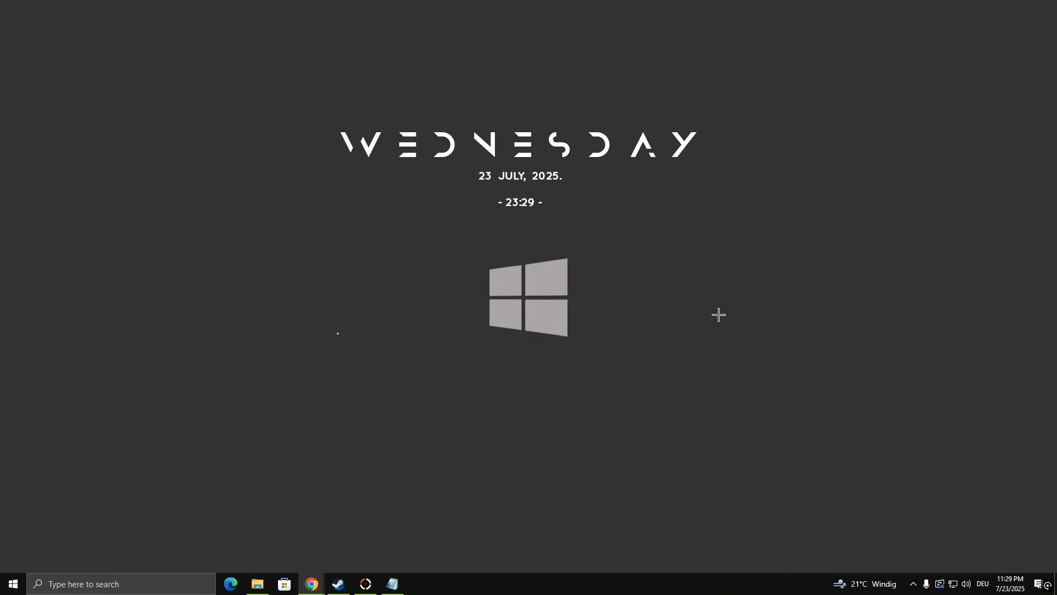
- Open the Proxy page of the Network & Internet settings, review the automatic and manual proxy options, and close the settings
right_click(953, 584)
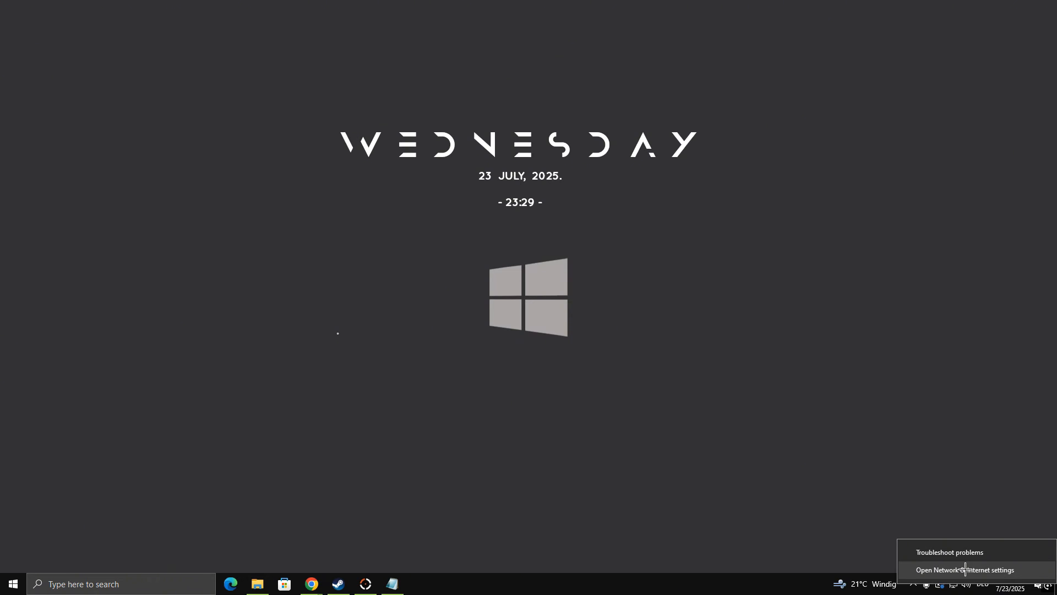
click(965, 570)
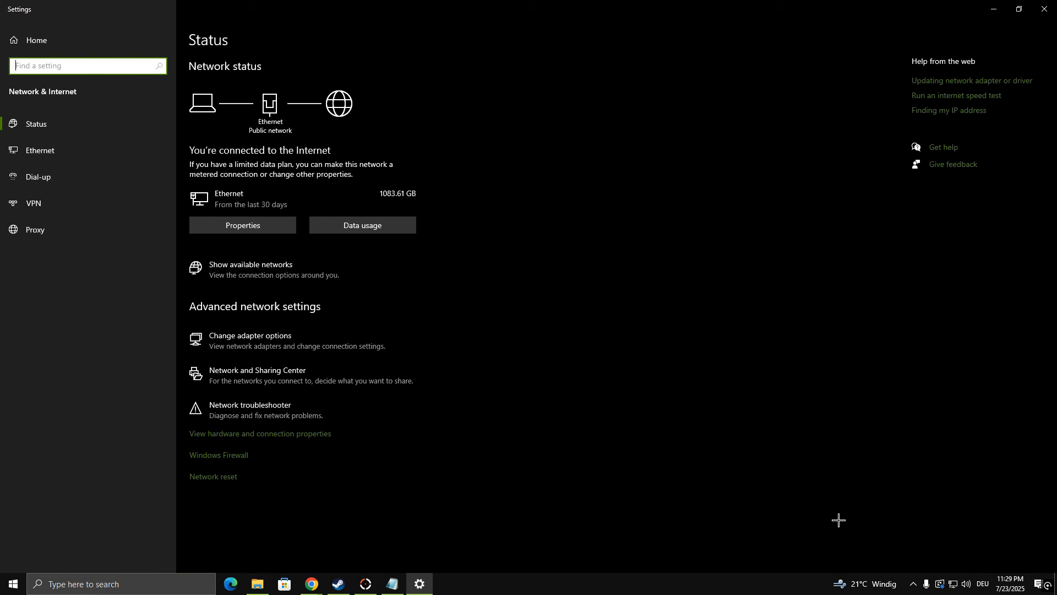
click(88, 230)
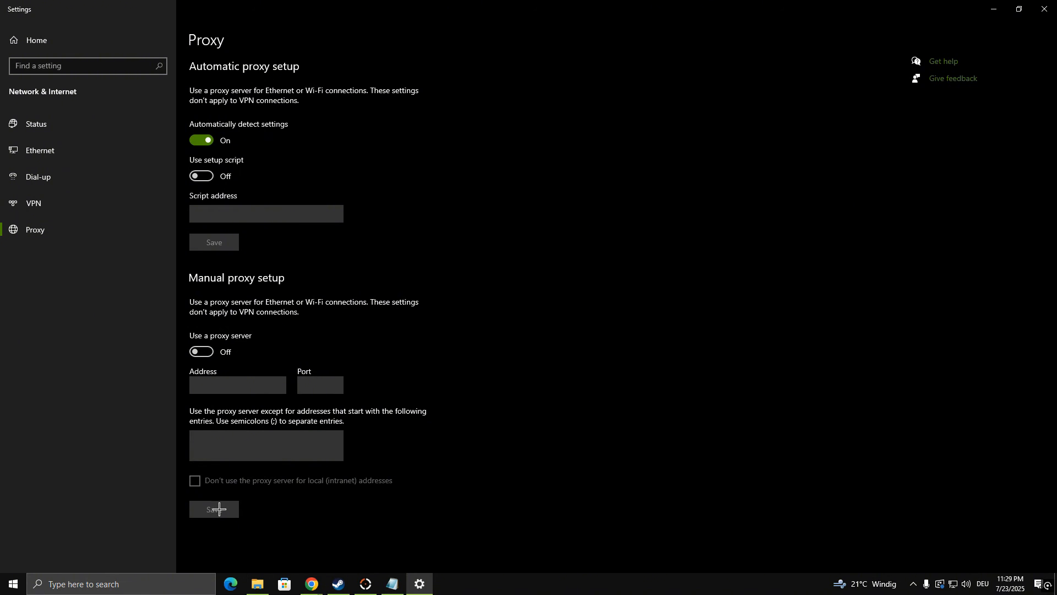
click(1044, 7)
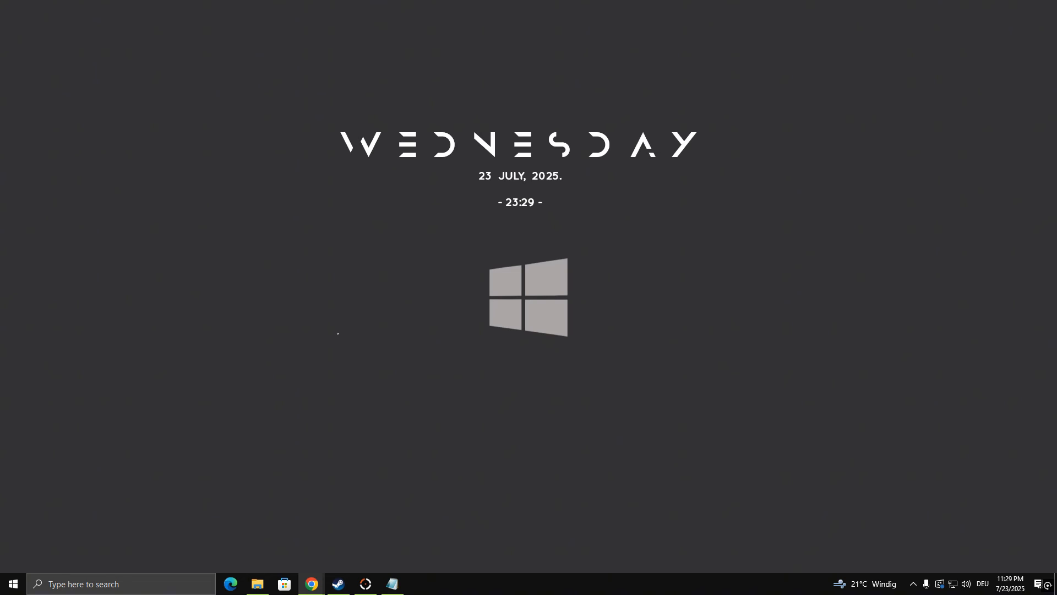
- Search for cmd and run Command Prompt as administrator, approving the elevation request
click(158, 585)
text(c)
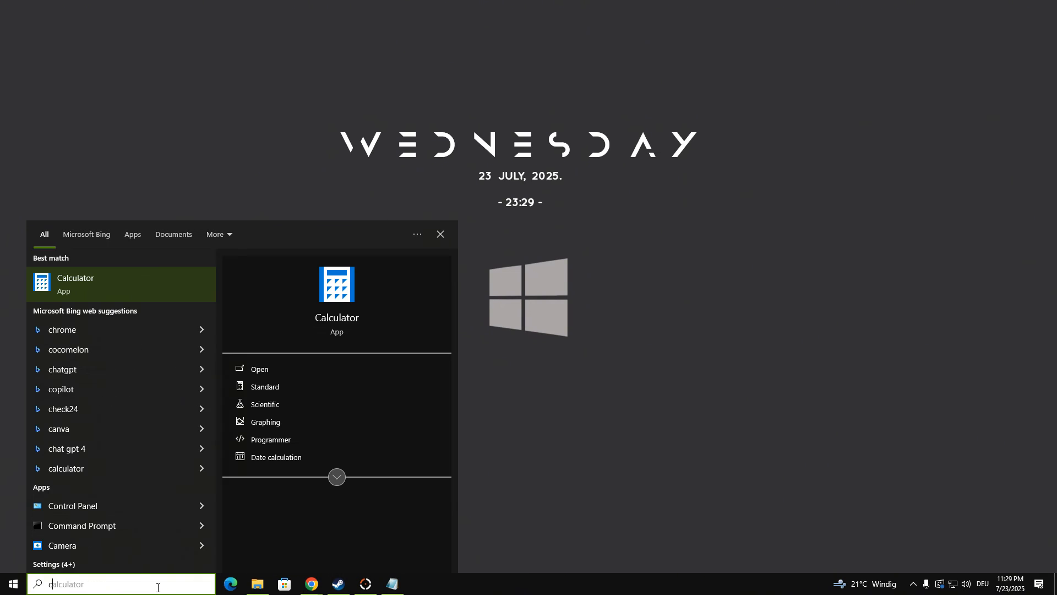
text(md)
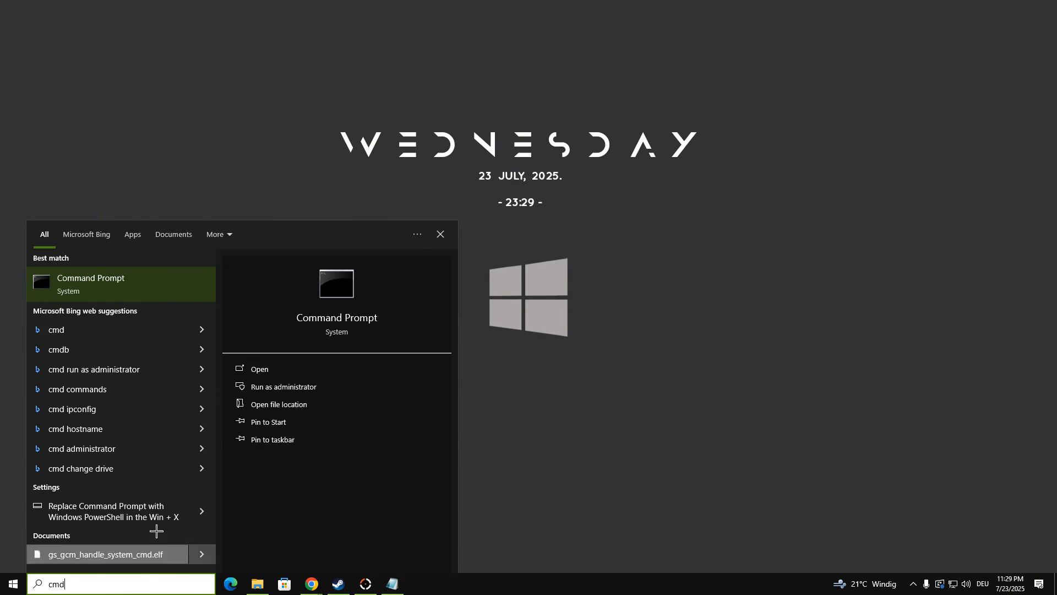
right_click(125, 280)
click(150, 292)
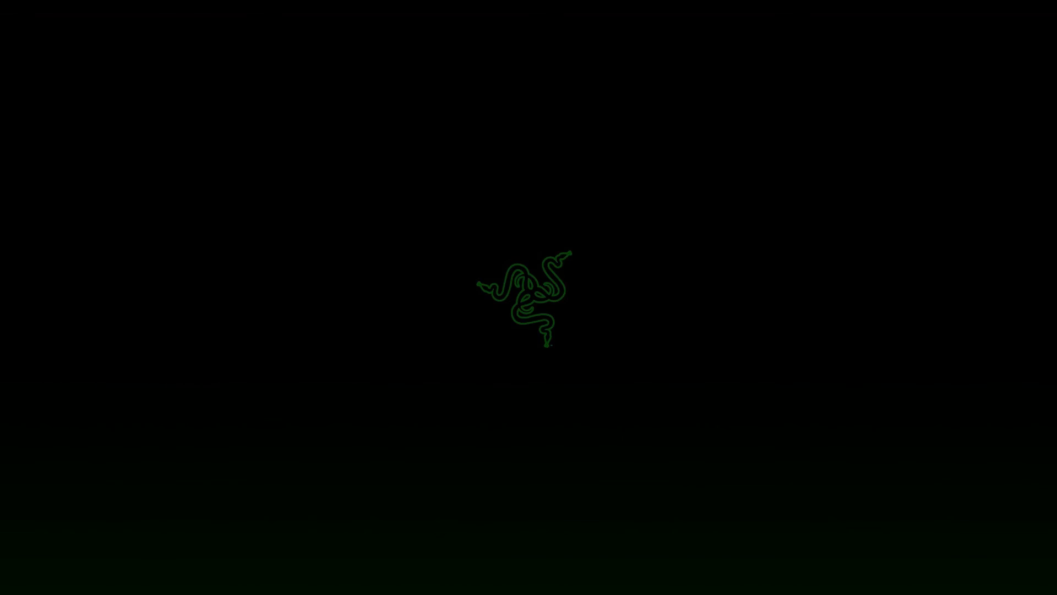
click(470, 364)
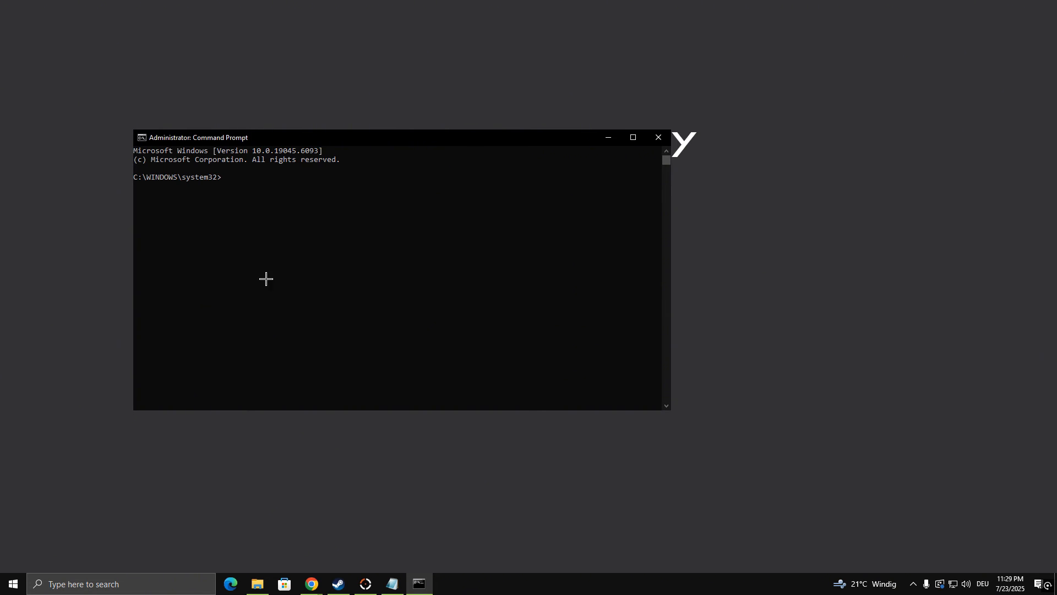
- Run ipconfig /release to release the IP address and ipconfig /flushdns to clear the DNS cache
key(alt+Tab)
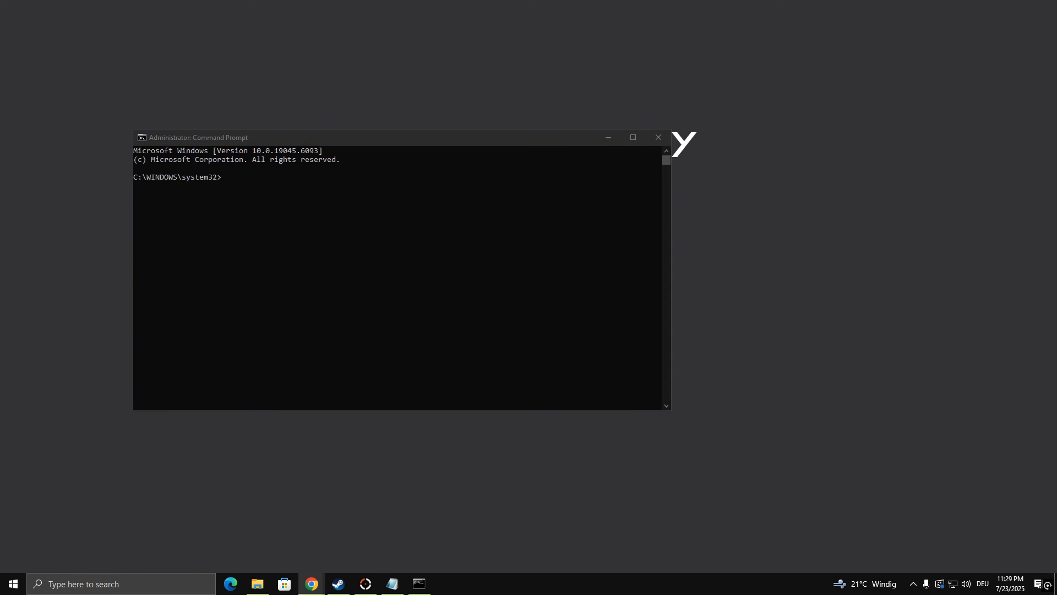
click(258, 179)
text(ipconfig /release)
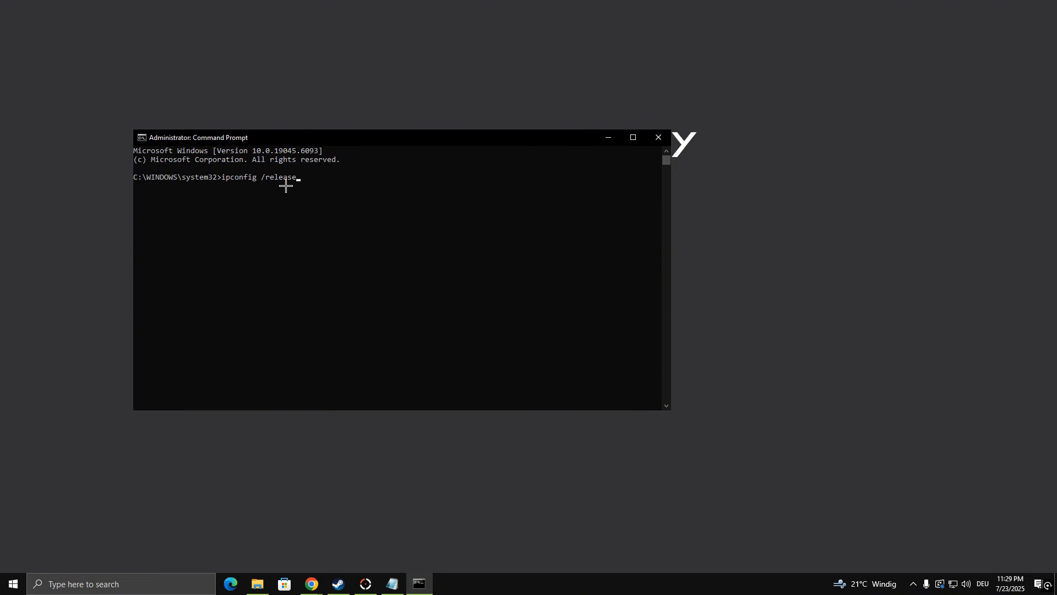
key(Return)
key(alt+Tab)
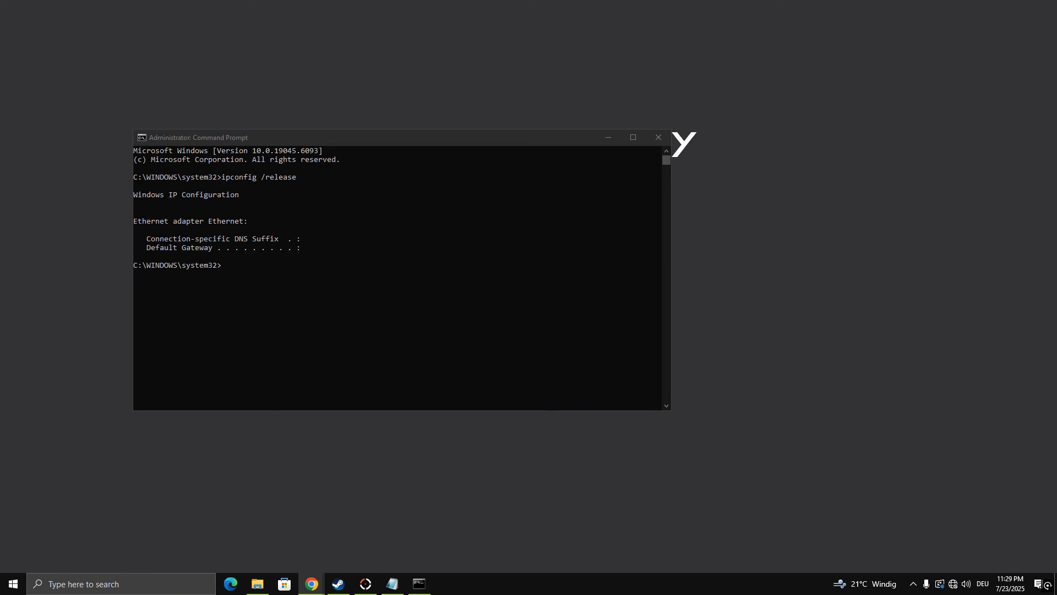
click(295, 265)
text(ipconfig /flushdns)
key(Return)
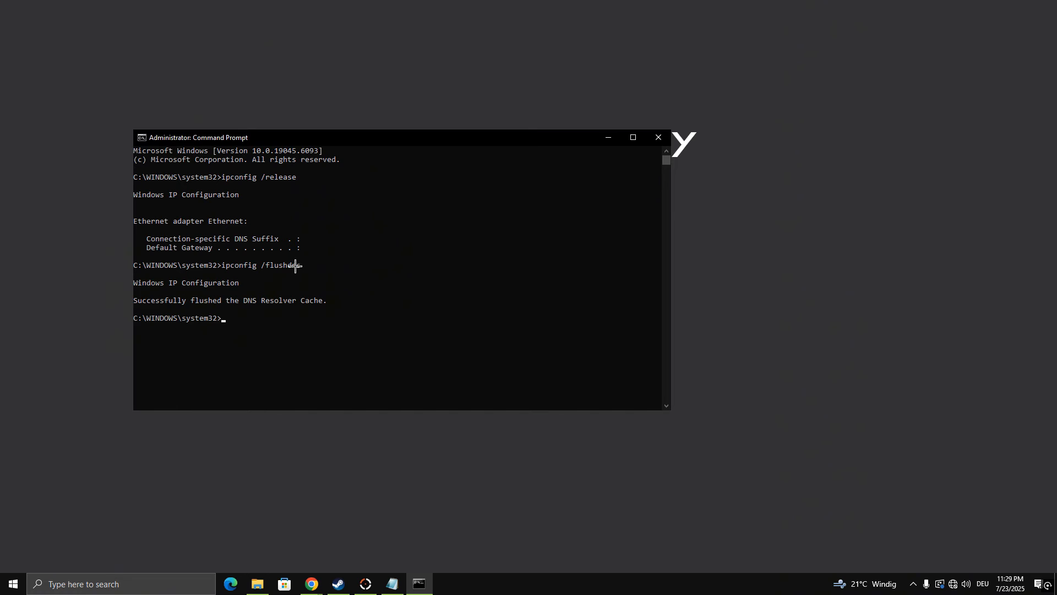
- Run ipconfig /renew to renew the IP address and netsh int ip reset to reset the IP stack
key(alt+Tab)
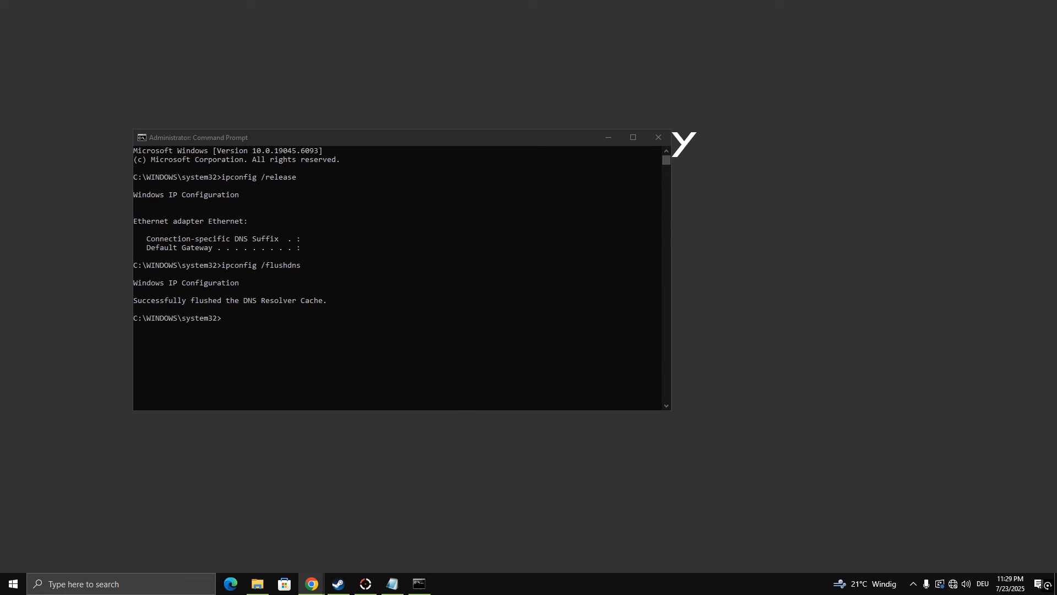
click(371, 346)
text(ipconfig /renew)
key(Return)
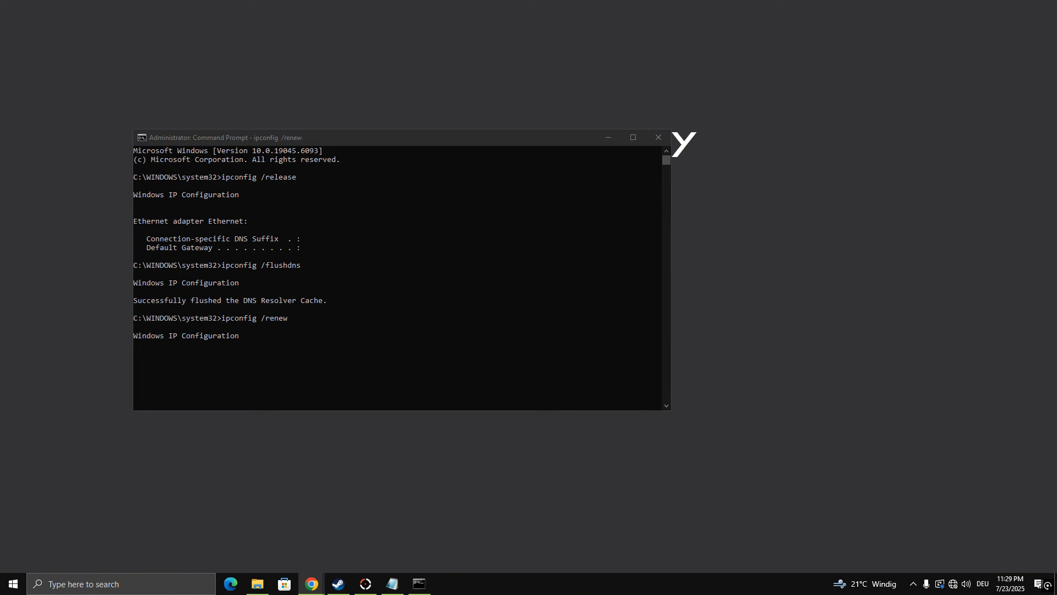
click(365, 364)
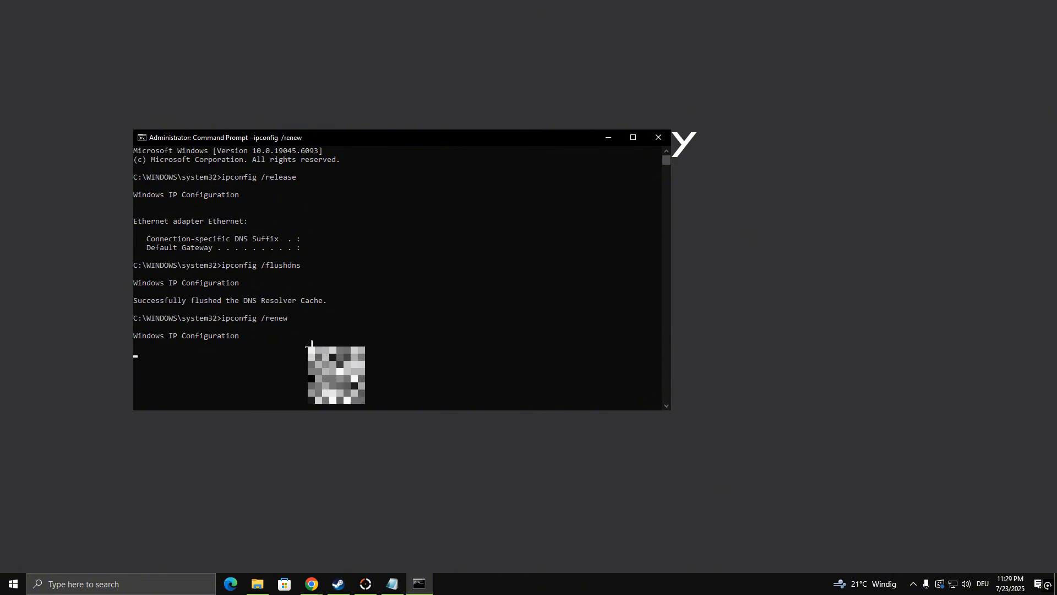
text(netsh int ip reset)
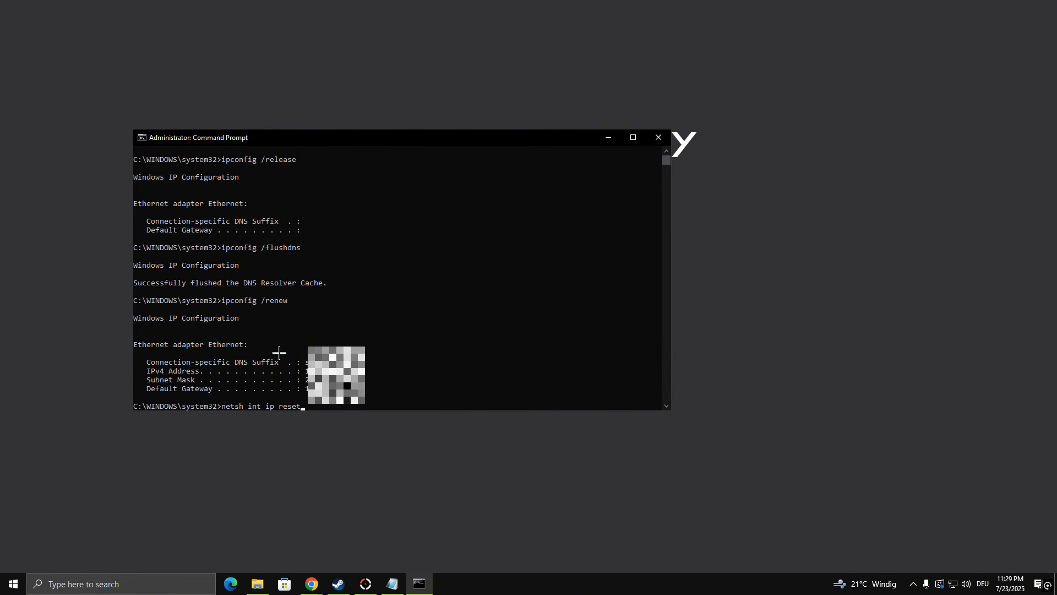
key(Return)
- Run netsh winsock reset to reset the Winsock catalog, and close the Command Prompt
key(alt+Tab)
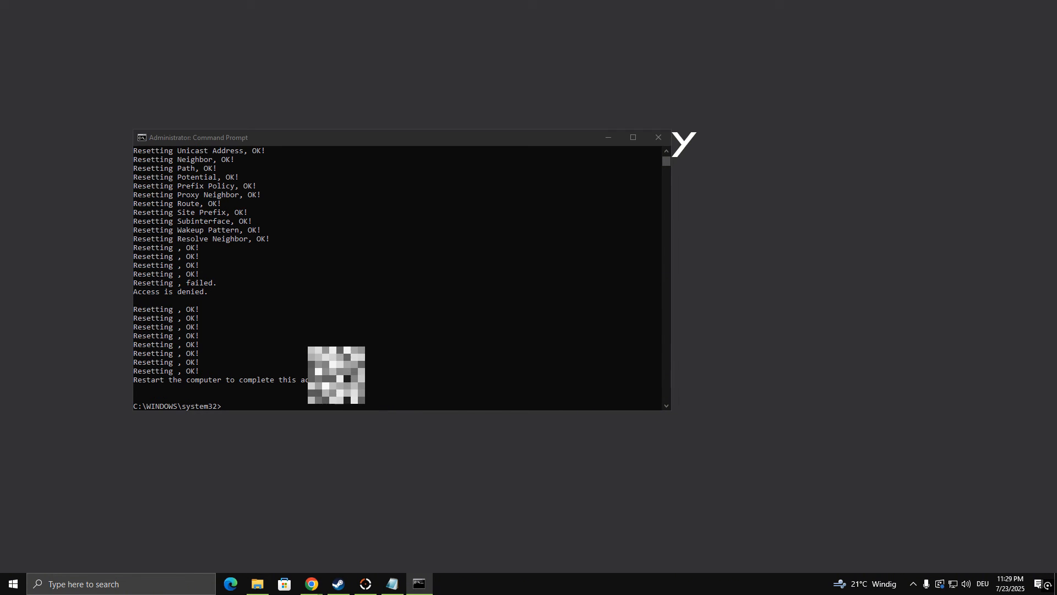
click(250, 406)
text(netsh winsock reset)
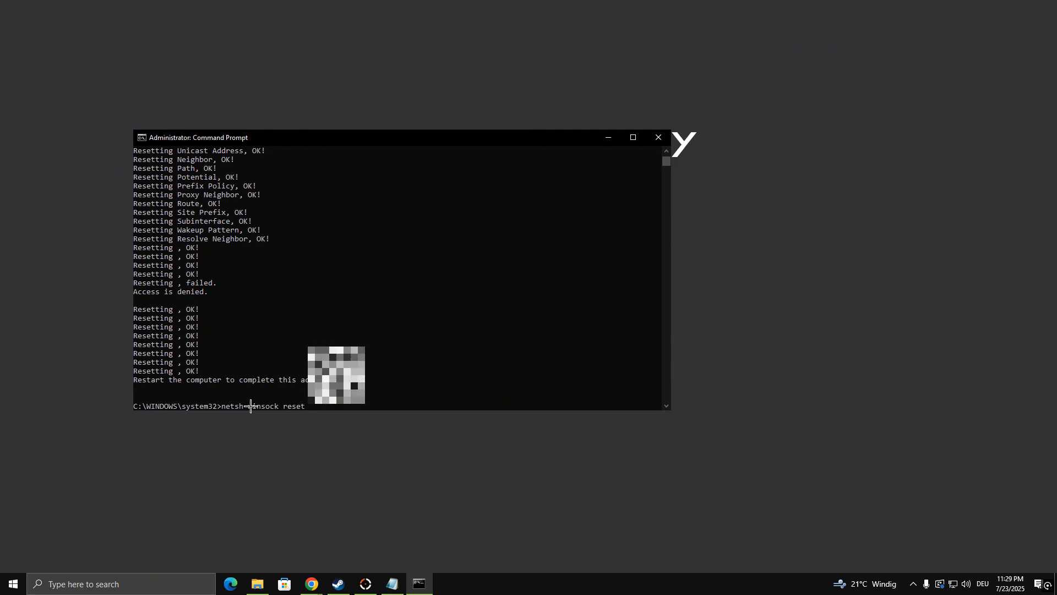
key(Return)
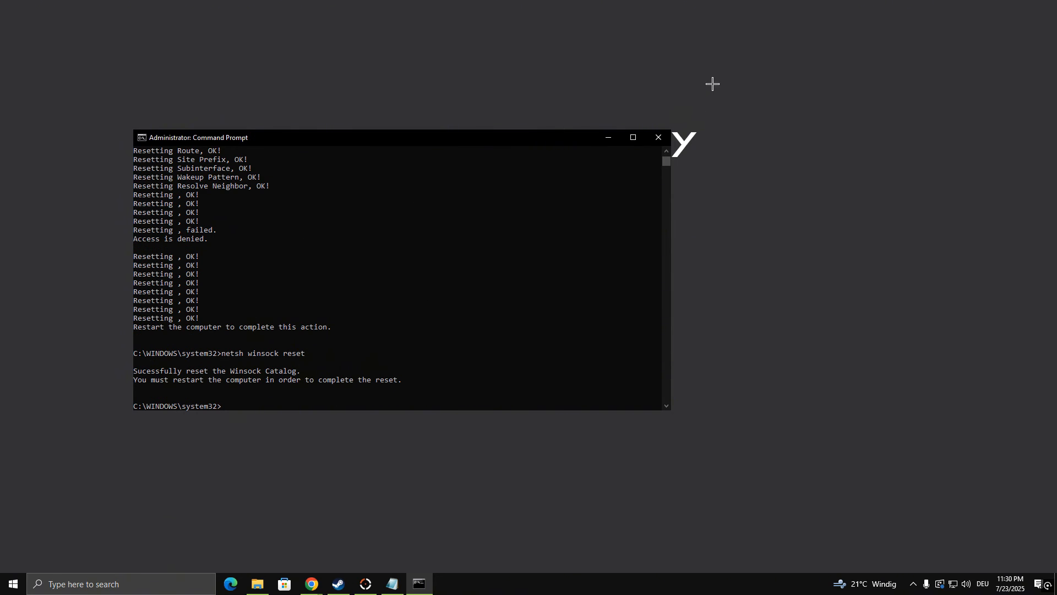
click(652, 141)
key(super)
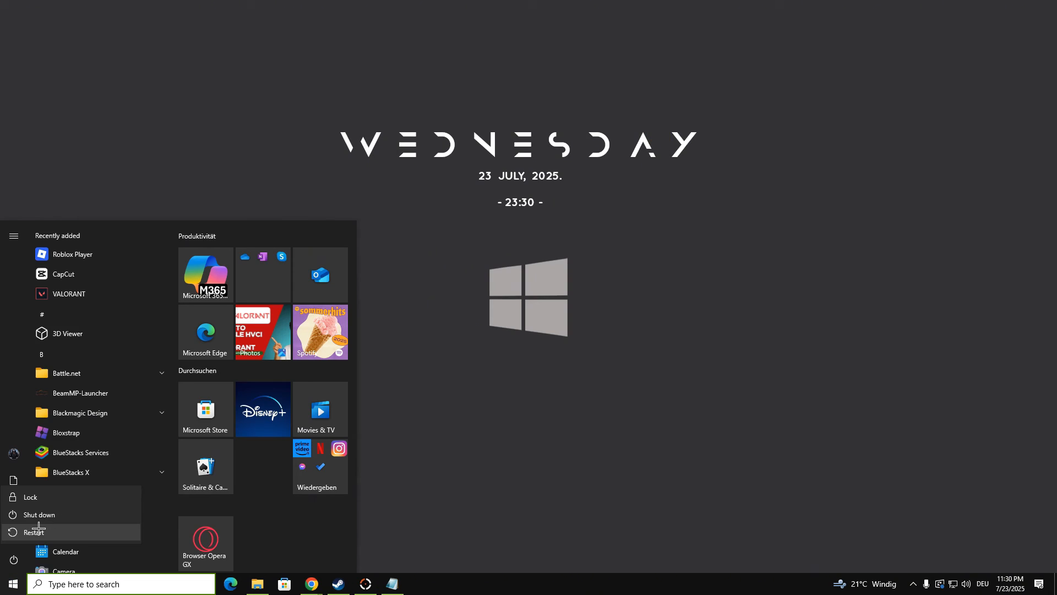
key(super)
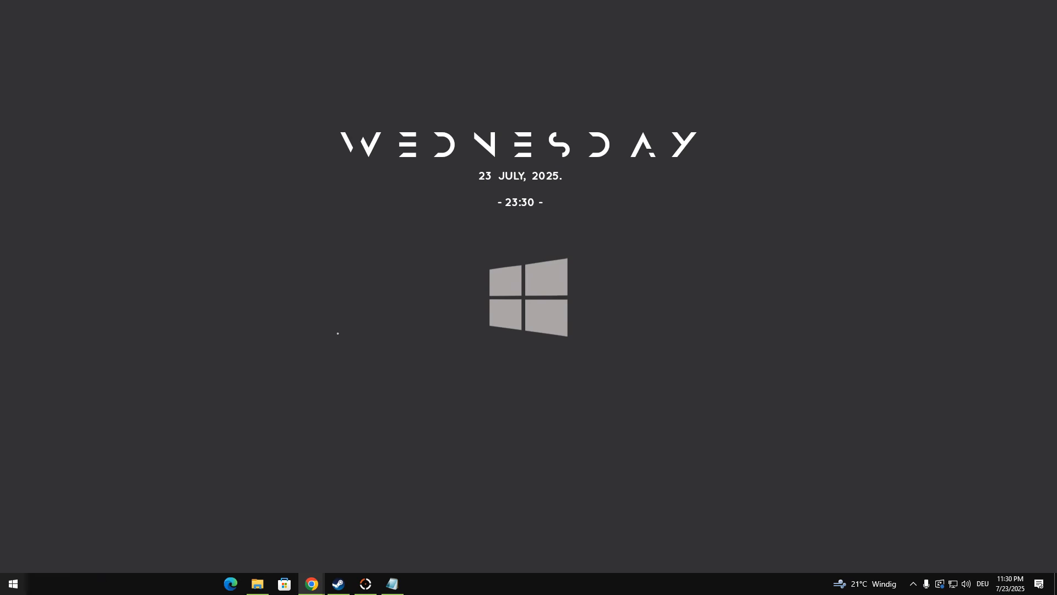
click(424, 379)
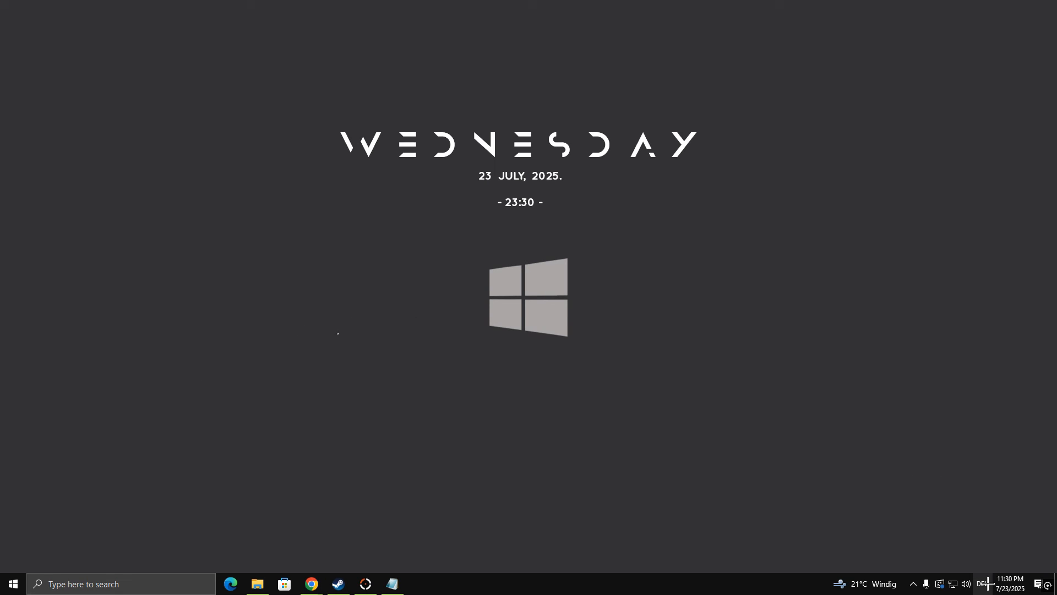
- Open the Network reset page in Network & Internet settings to review it, and close Settings without resetting
right_click(953, 583)
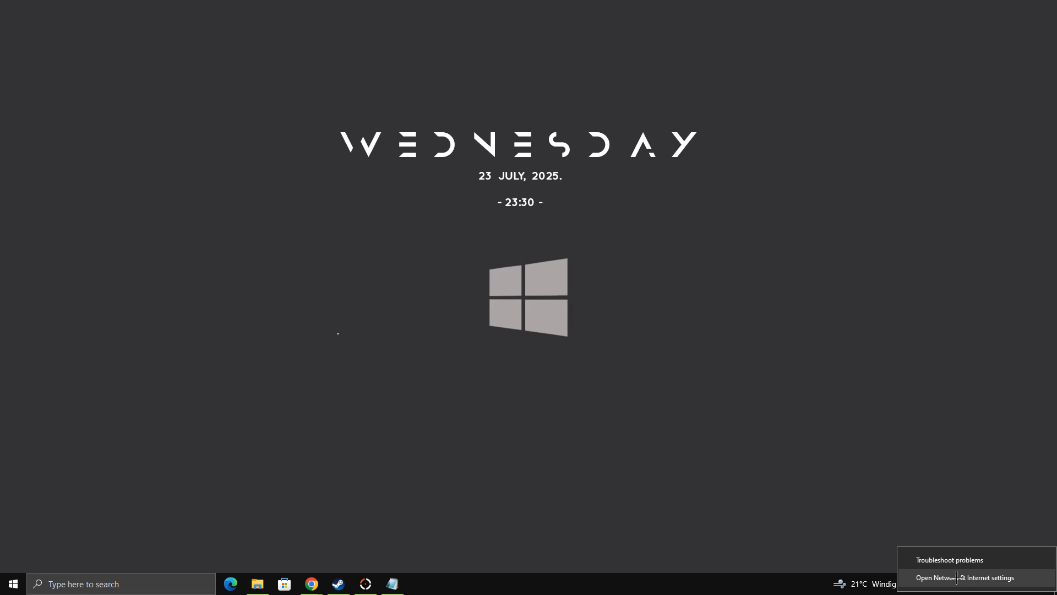
click(956, 577)
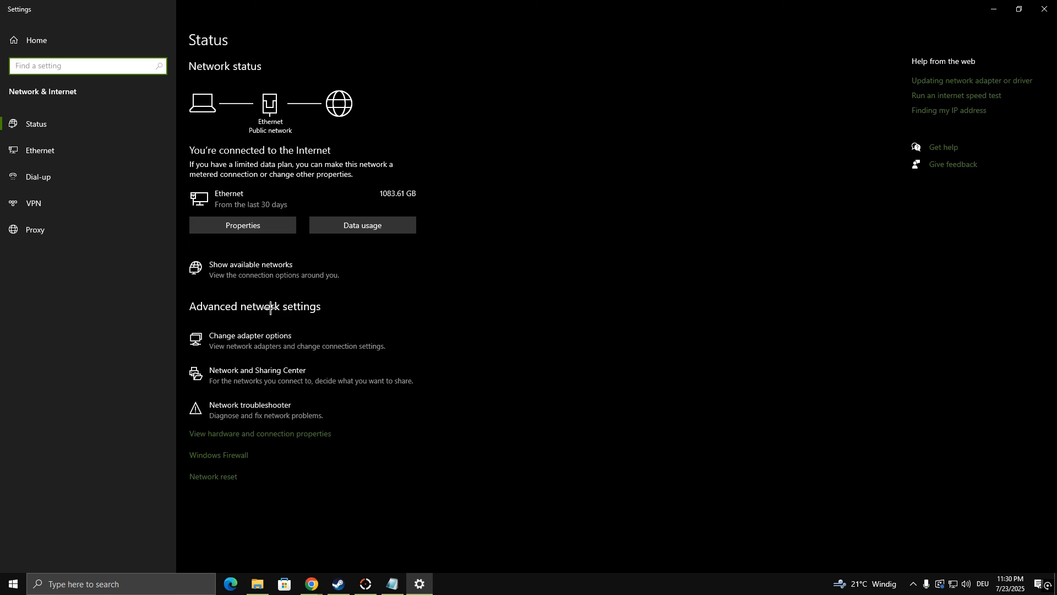
click(213, 478)
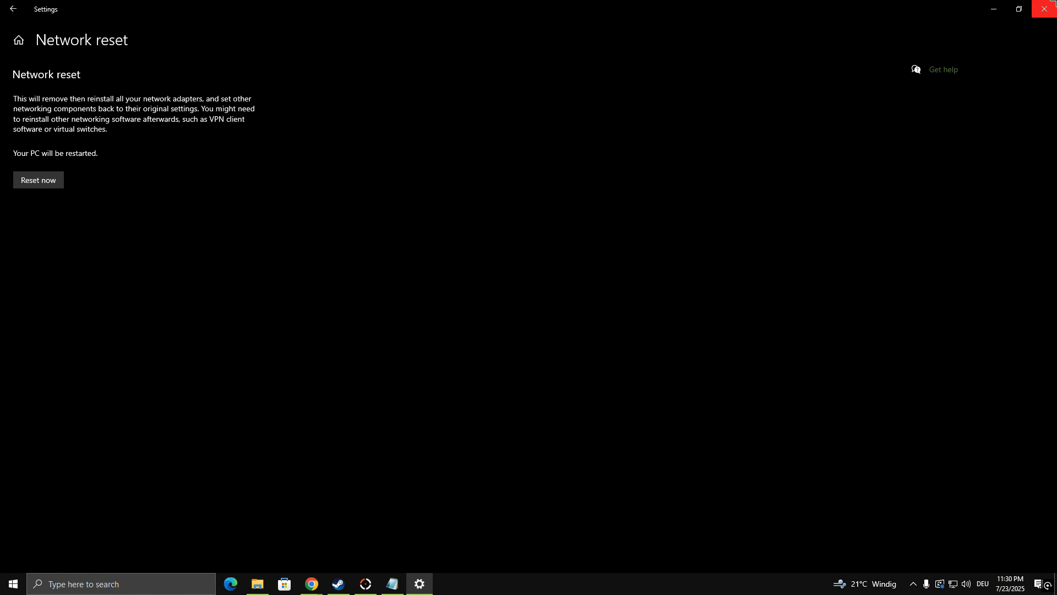
click(1052, 3)
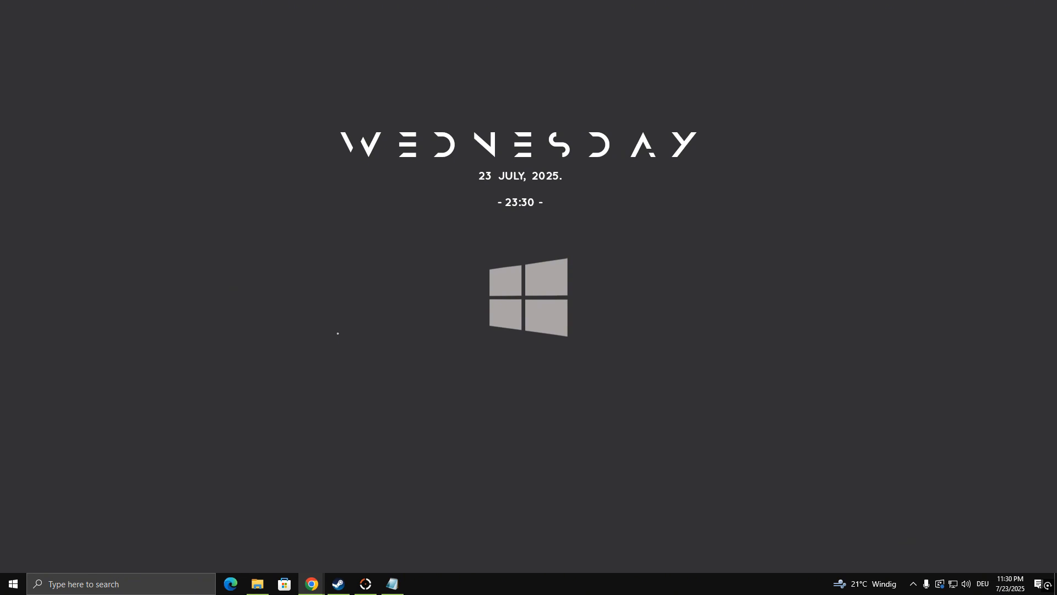
- Search for control, launch Control Panel and open the Network and Sharing Center under Network and Internet
click(105, 583)
text(control)
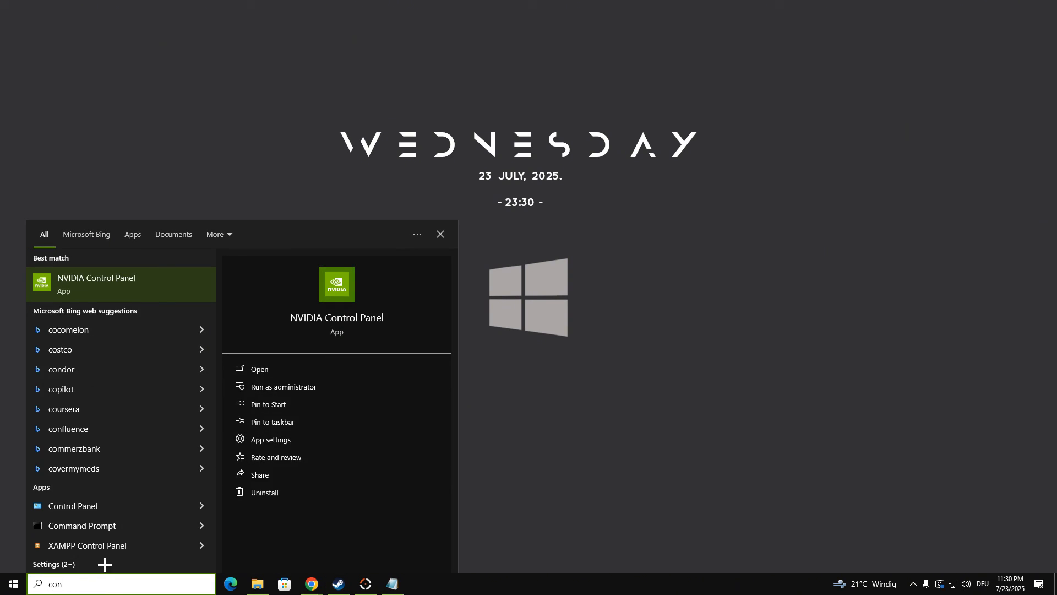
click(138, 294)
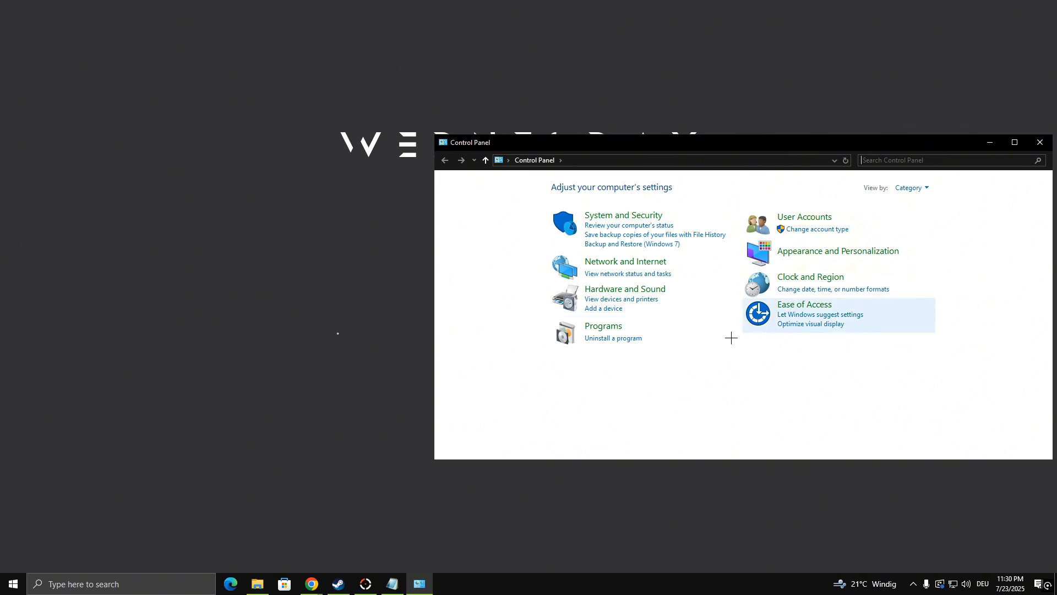
click(626, 261)
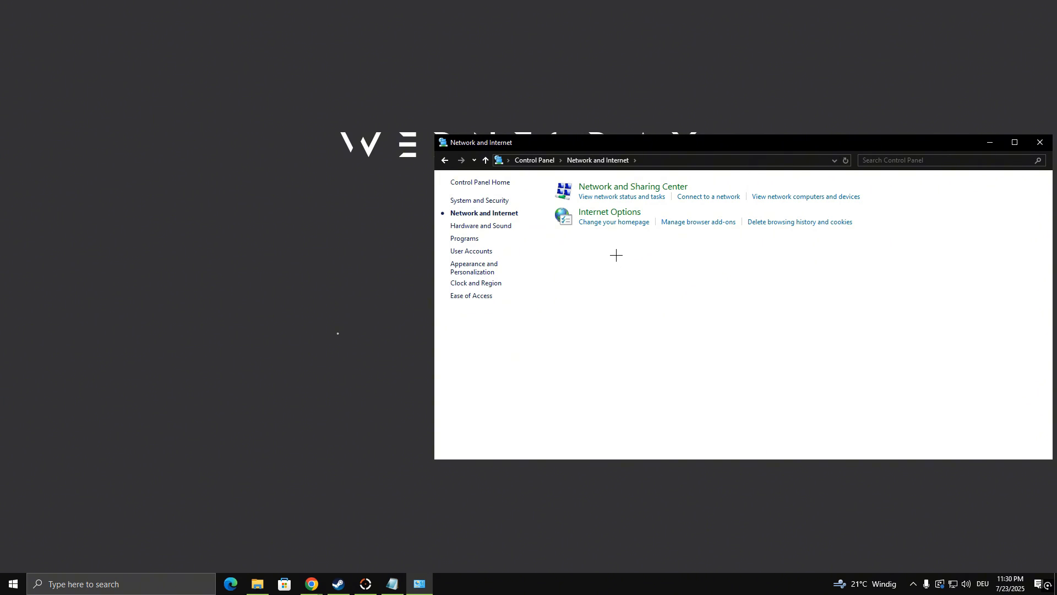
click(638, 187)
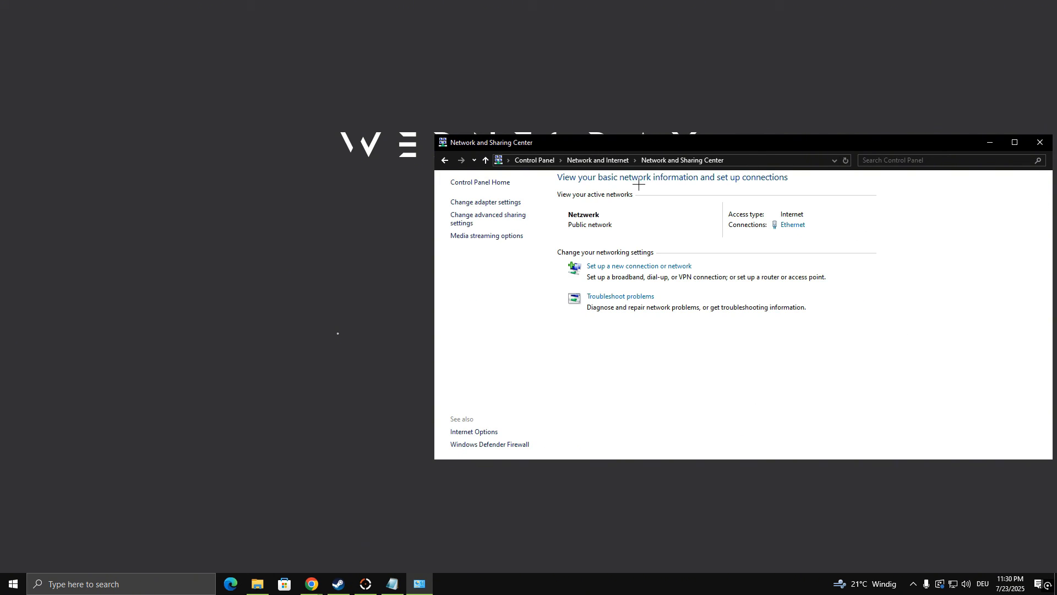
drag(705, 142, 621, 136)
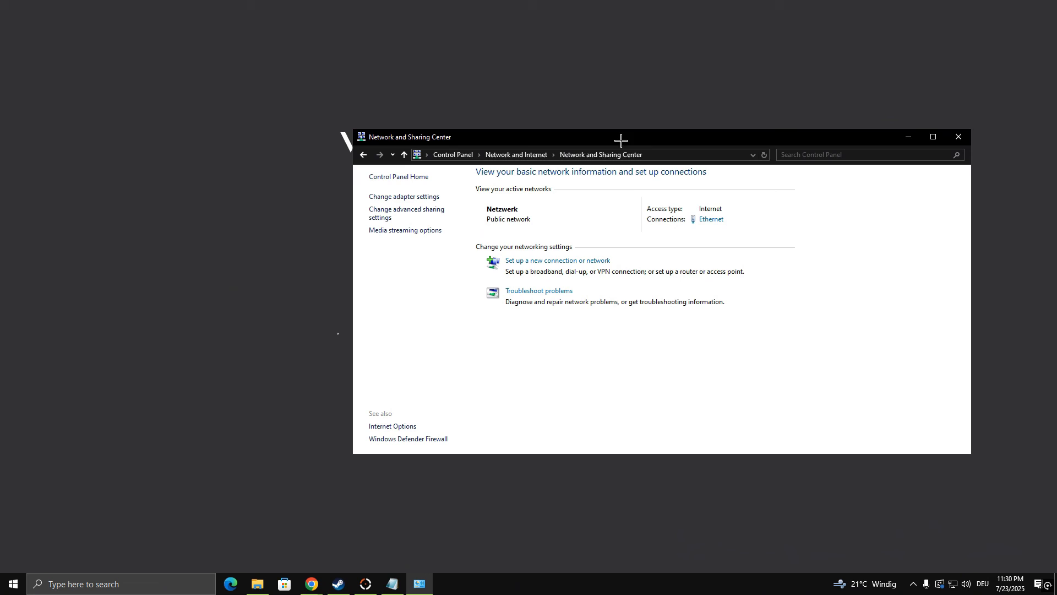
- Go to the network adapter settings and open the properties of the Ethernet connection
click(415, 197)
click(422, 214)
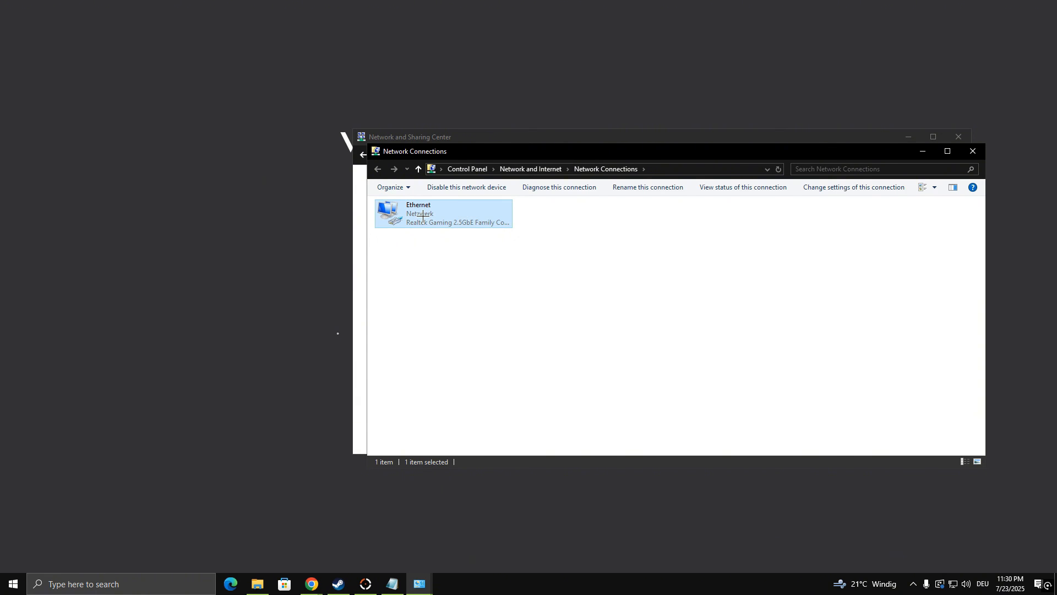
right_click(423, 215)
click(457, 321)
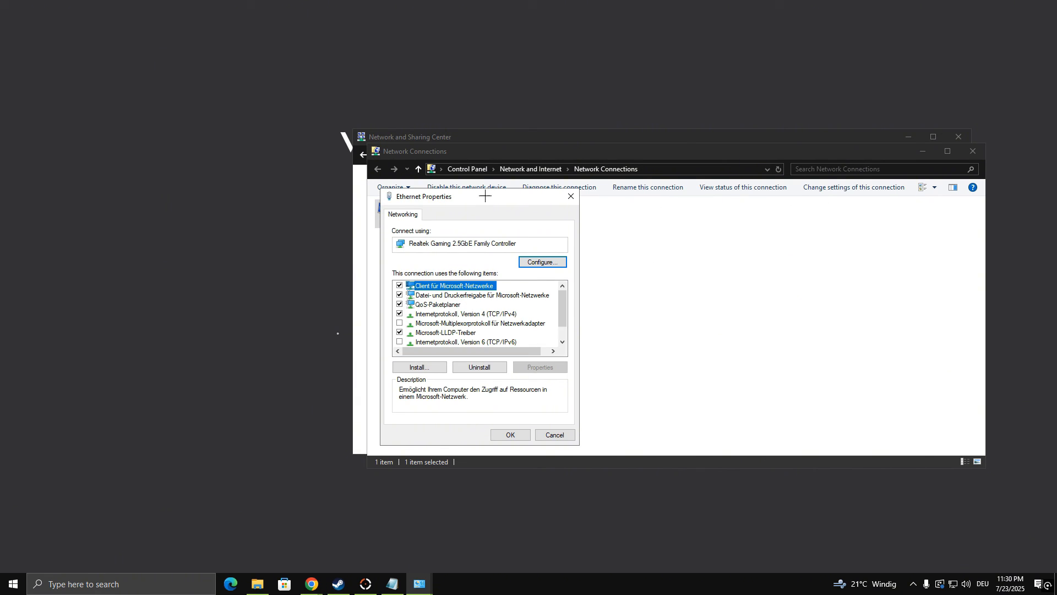
drag(470, 196, 512, 169)
- In the Ethernet adapter's TCP/IPv4 properties, apply DNS servers 8.8.8.8 and 8.8.4.4, and close the network windows
click(600, 274)
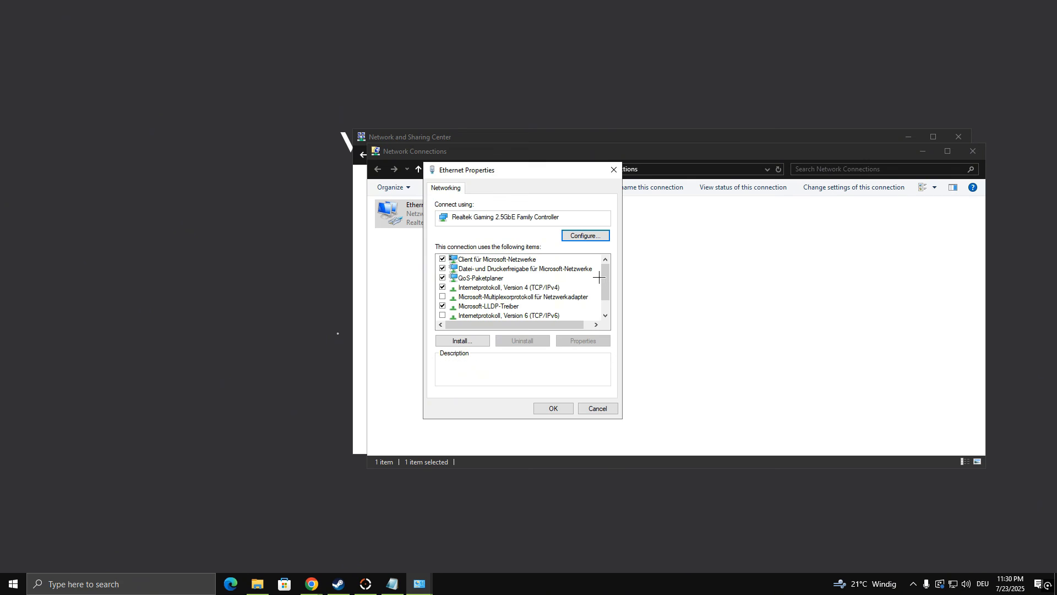
drag(606, 275, 608, 280)
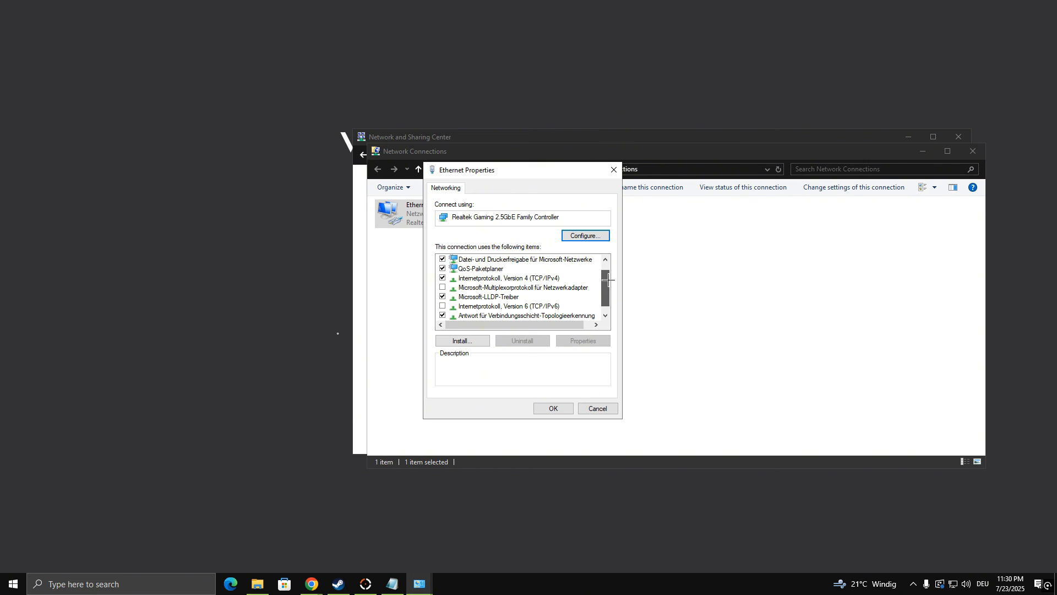
click(525, 280)
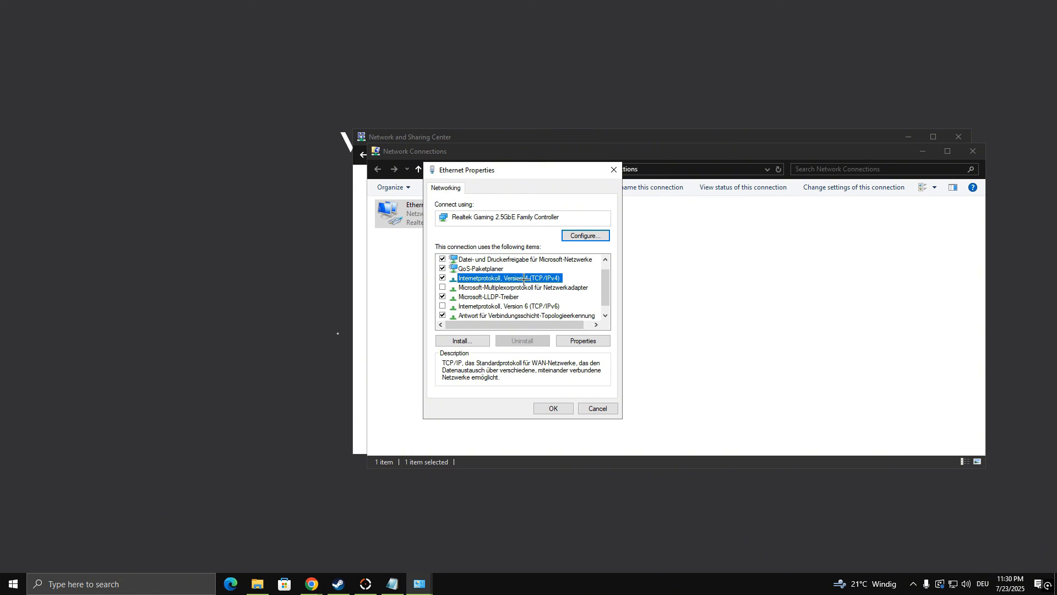
click(581, 340)
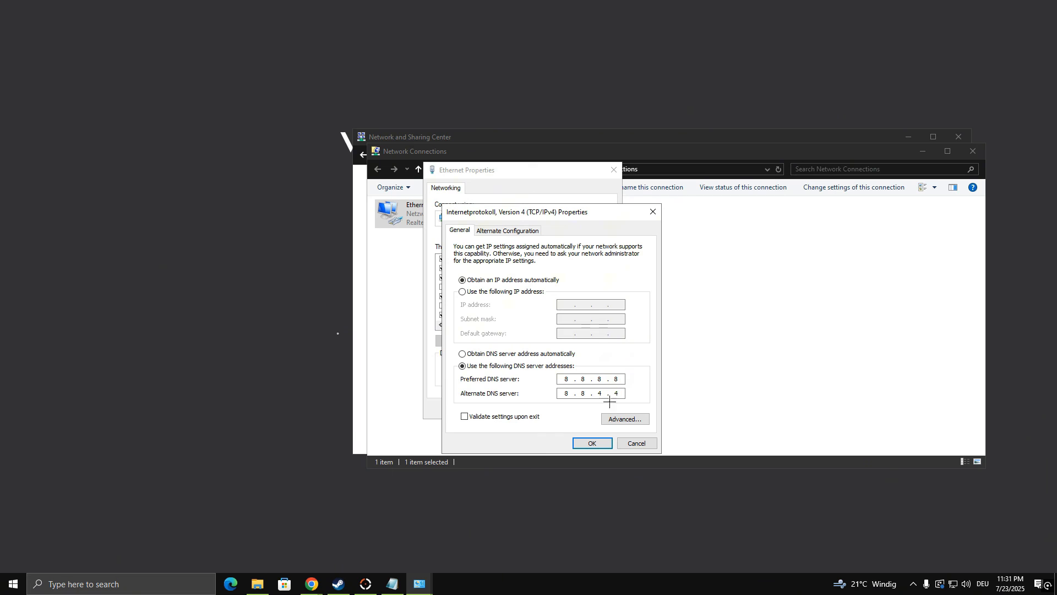
click(601, 442)
click(551, 407)
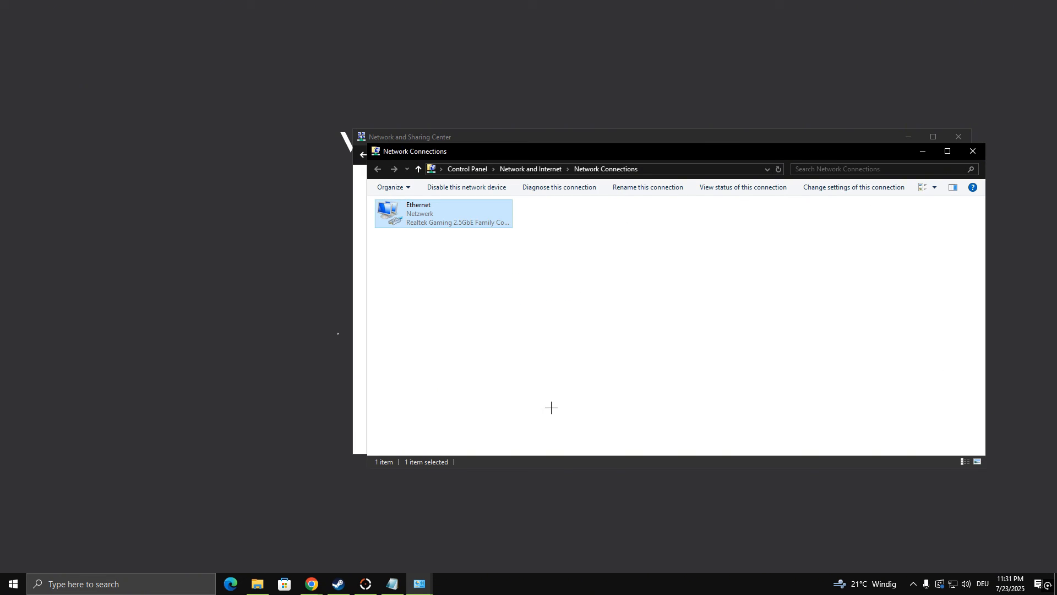
click(973, 151)
click(959, 136)
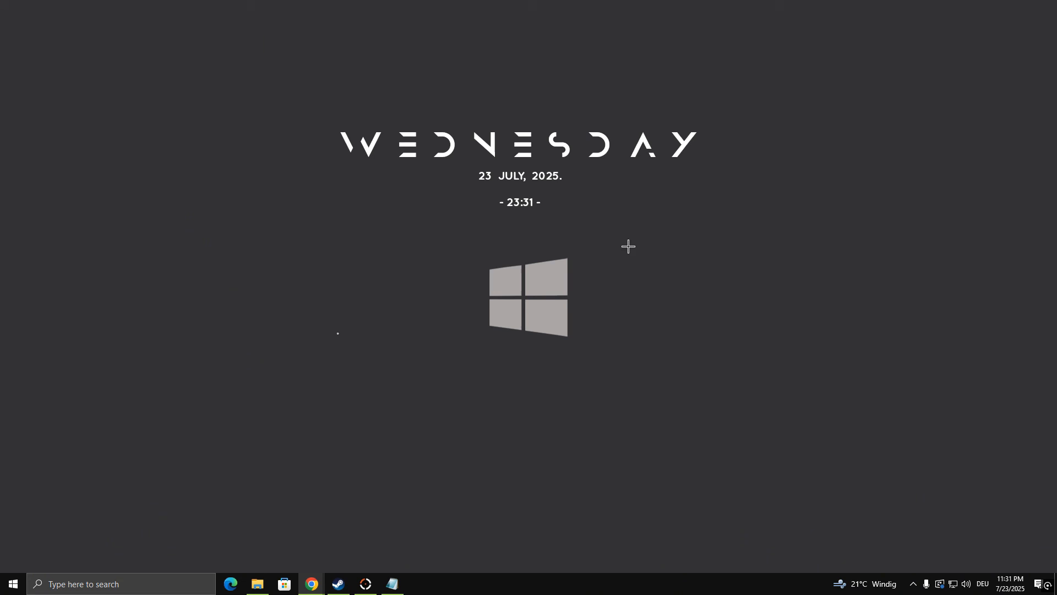
- Look up the Restart option among the PC's power options, and dismiss it without restarting
click(13, 584)
click(13, 559)
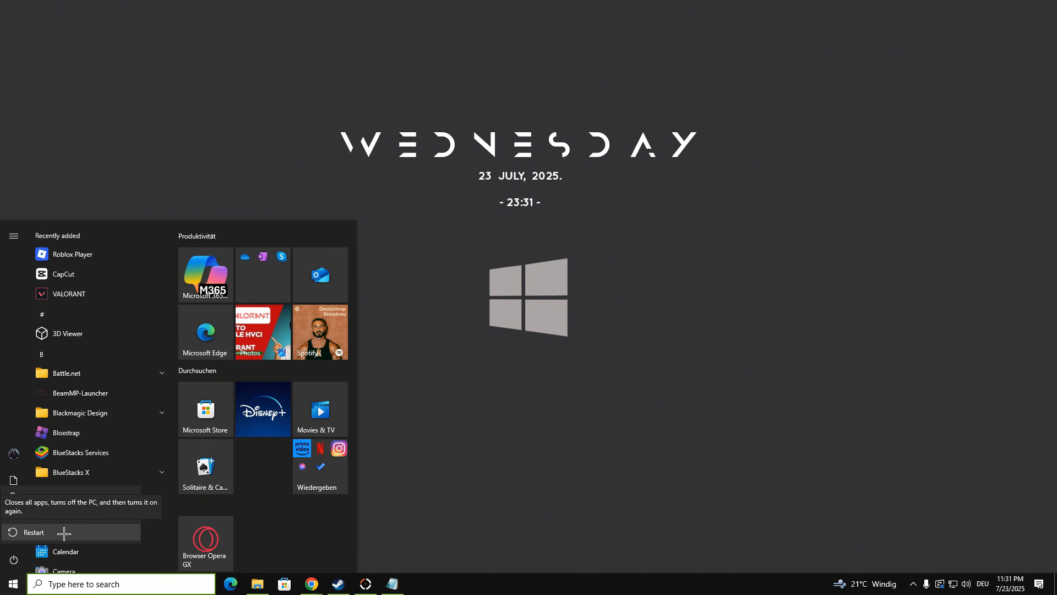
click(313, 349)
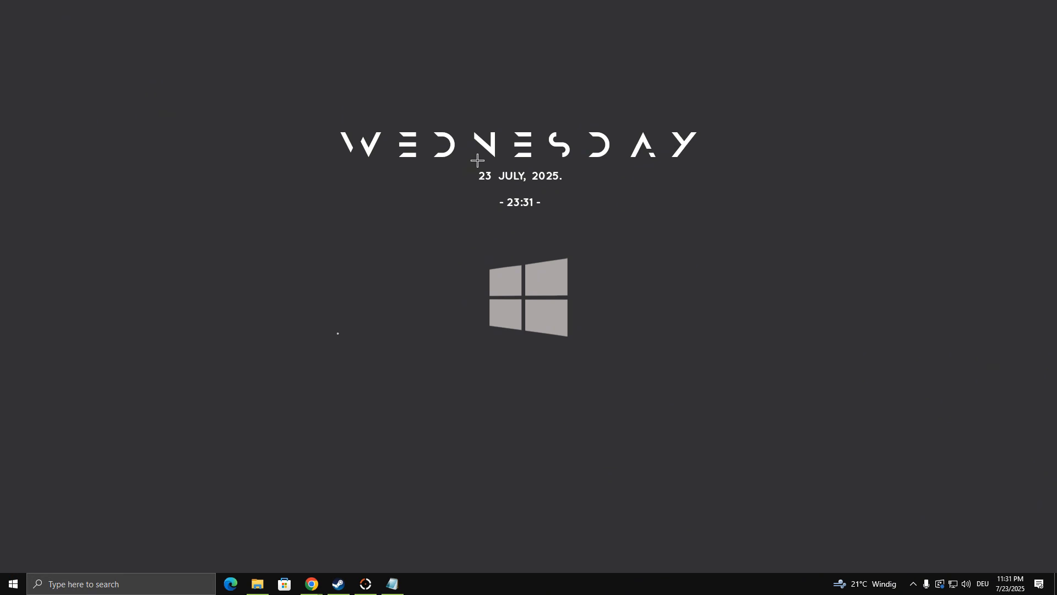